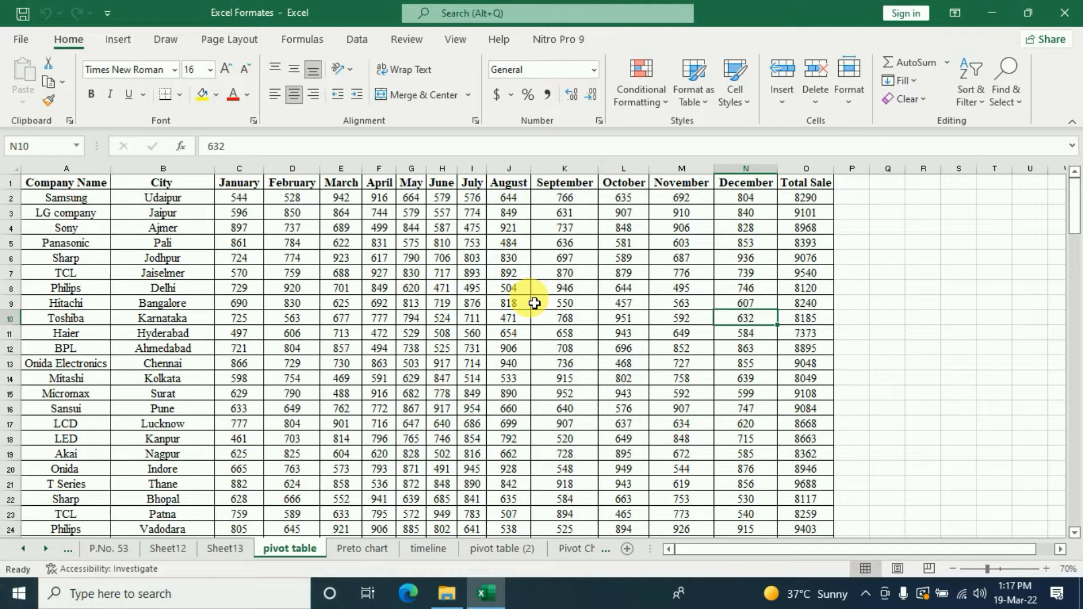
Step: Look through the company sales data on the pivot table sheet, from the header row down through the last records
scroll(534, 303, "down", 2)
scroll(533, 299, "up", 2)
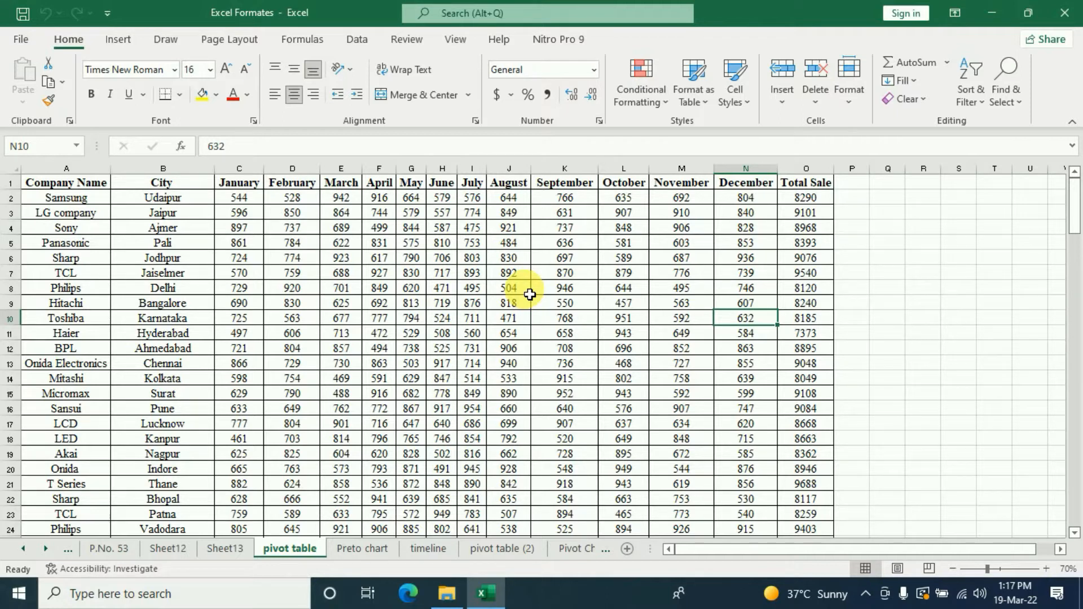
scroll(530, 294, "down", 13)
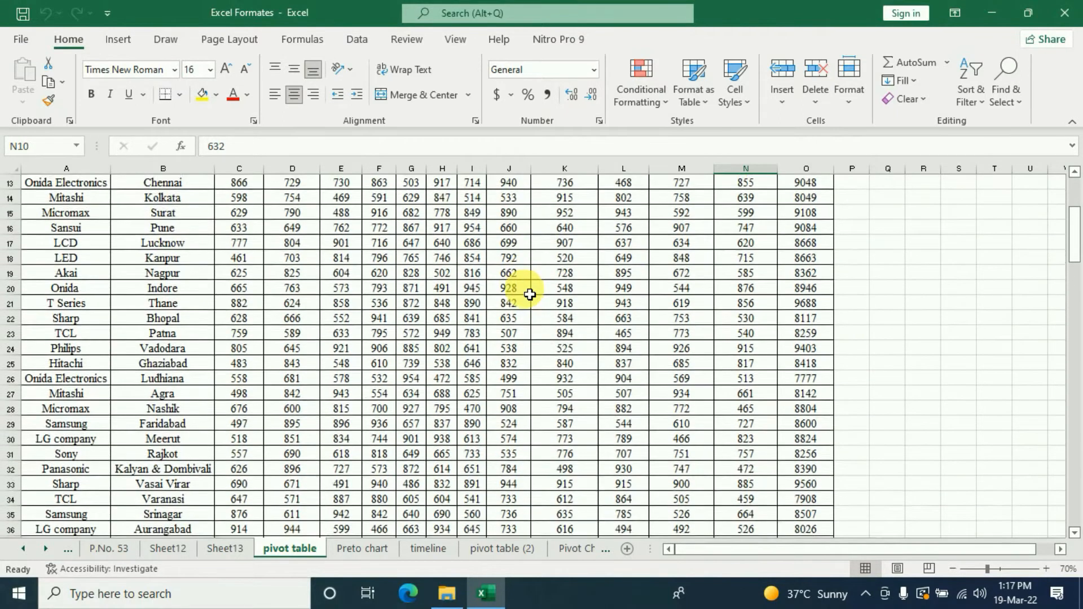
scroll(530, 294, "down", 20)
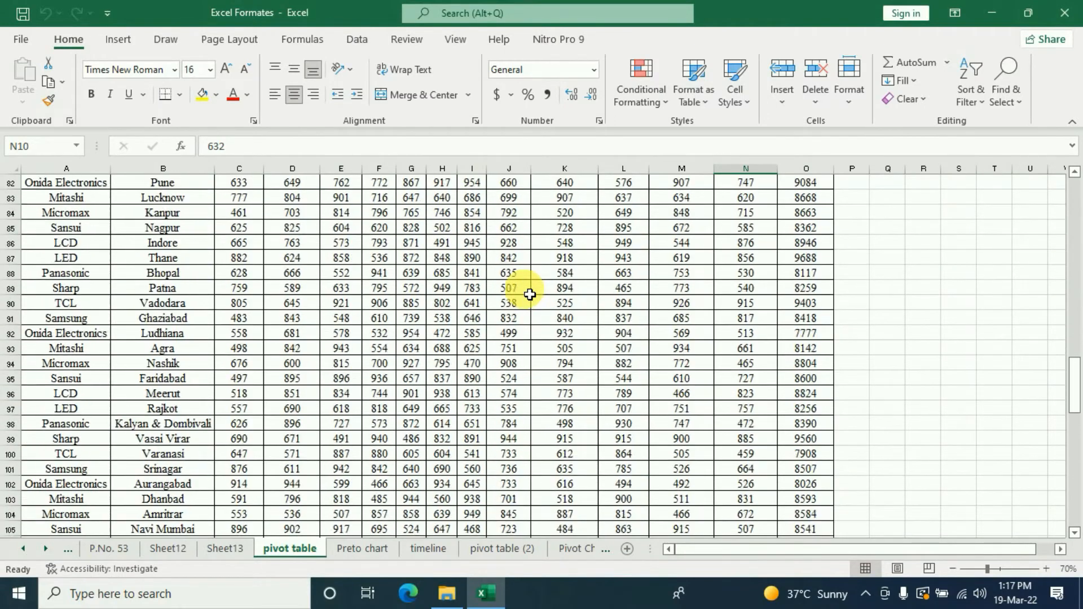
scroll(530, 294, "down", 9)
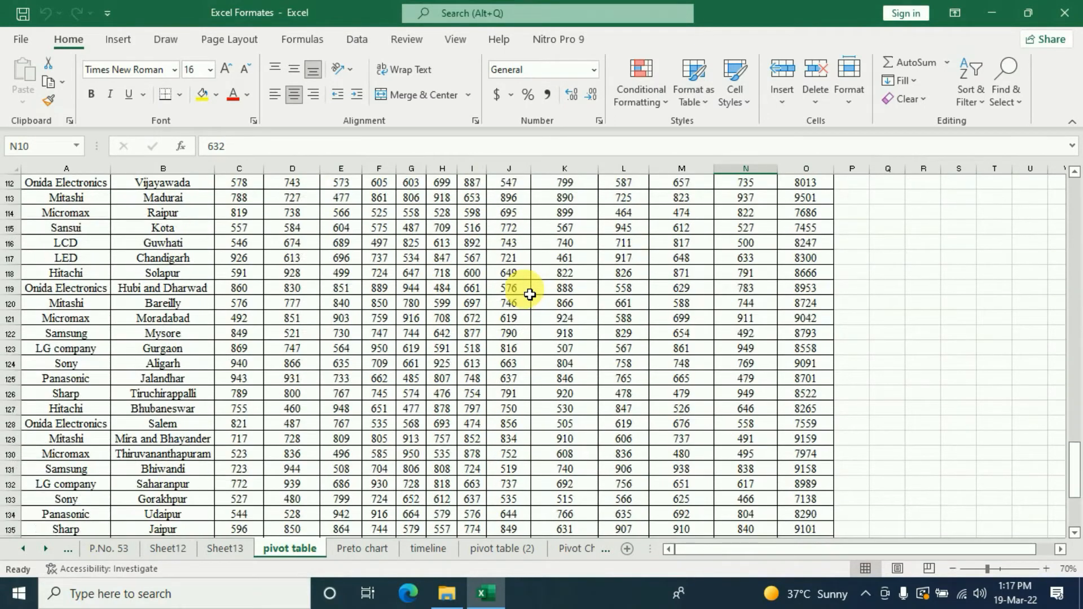
scroll(530, 294, "up", 6)
scroll(530, 294, "up", 20)
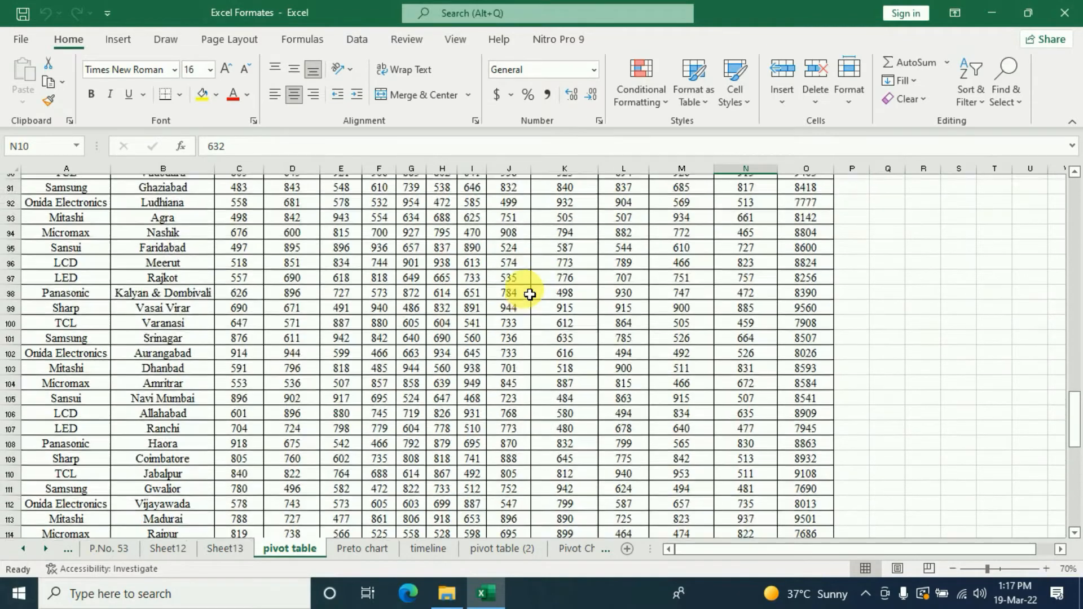
scroll(530, 294, "up", 6)
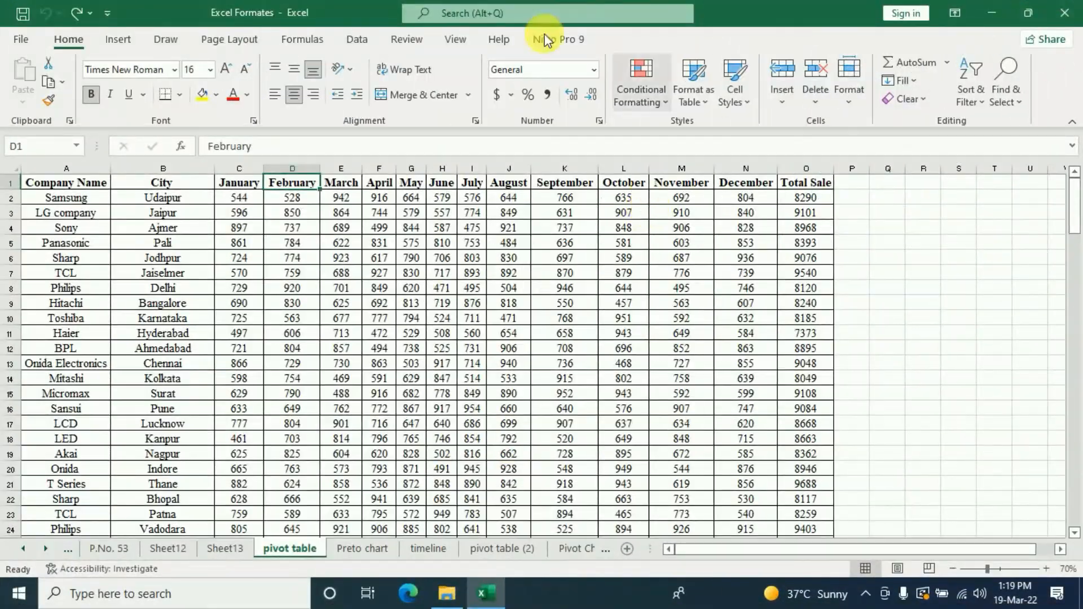
Step: Create a PivotTable on a new worksheet from the range 'pivot table'!$A$1:$O$147
left_click(115, 40)
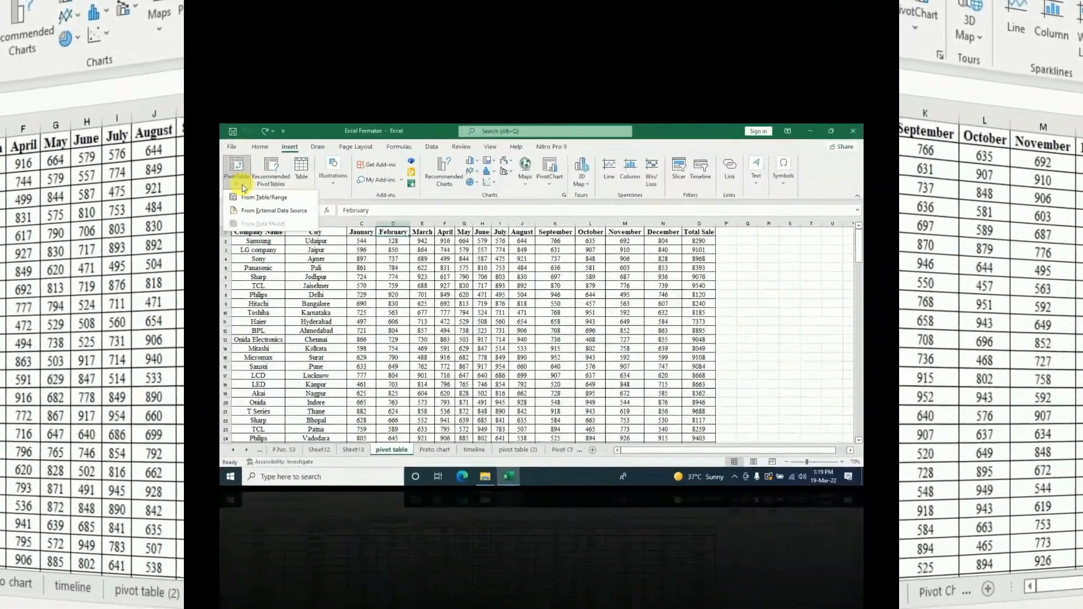
left_click(29, 90)
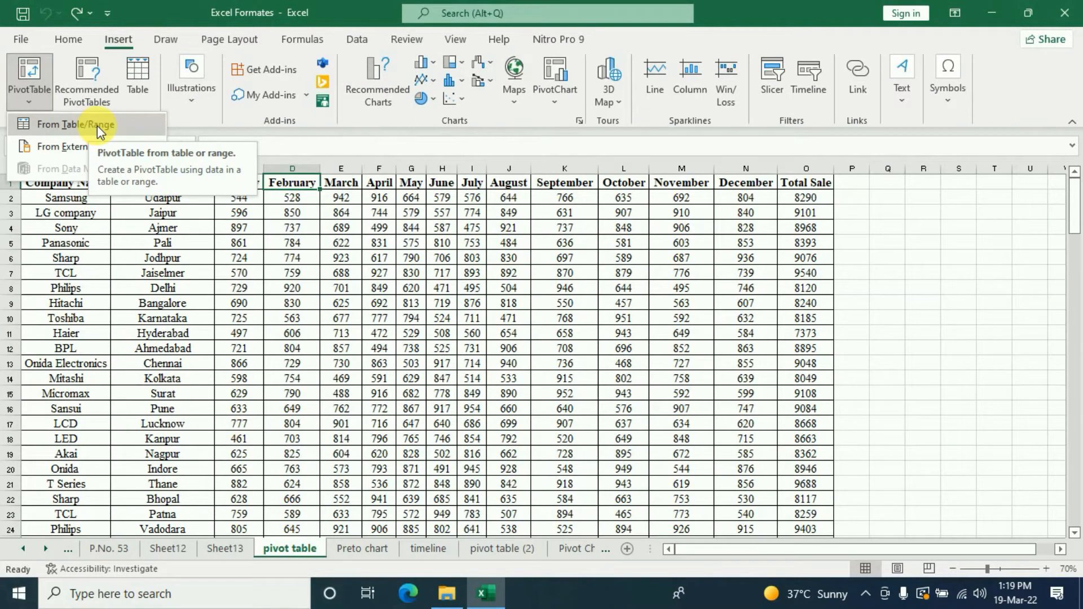
left_click(97, 125)
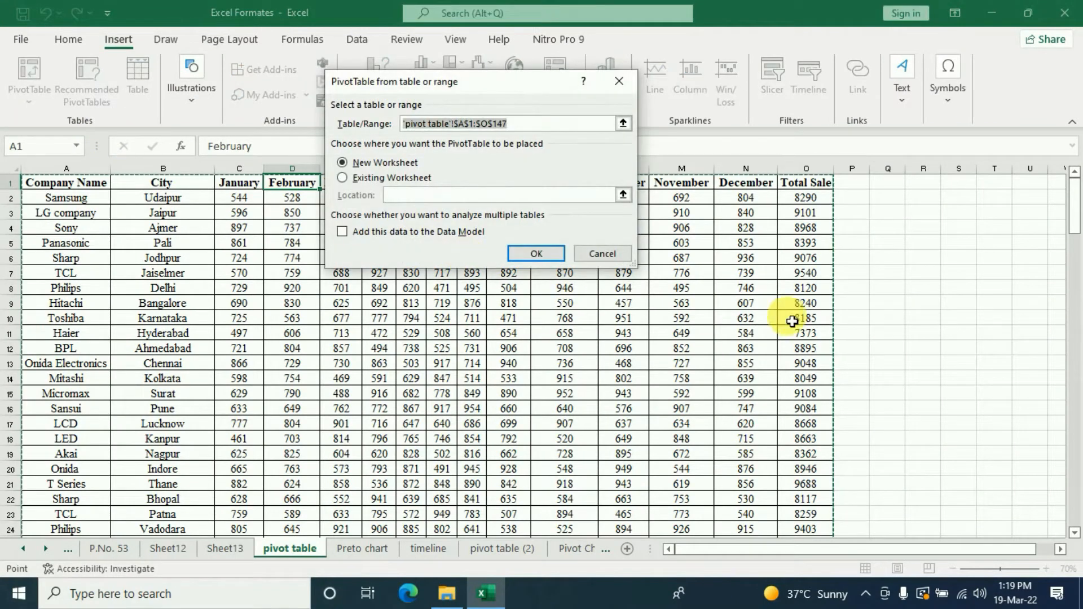
scroll(229, 345, "down", 15)
scroll(229, 346, "down", 20)
scroll(229, 345, "down", 3)
scroll(229, 346, "up", 20)
scroll(228, 346, "up", 19)
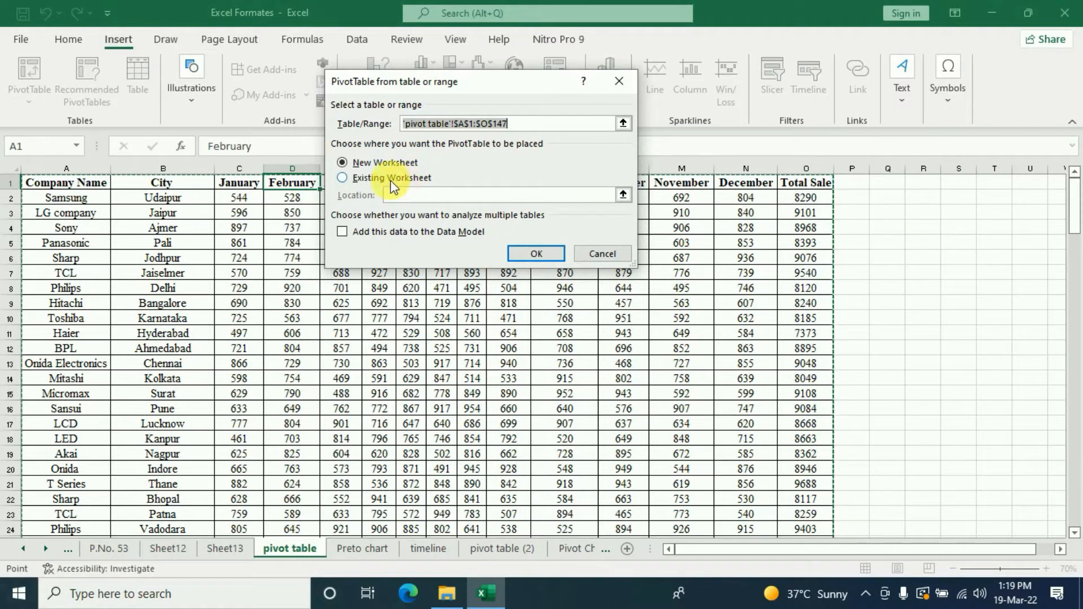
left_click(542, 252)
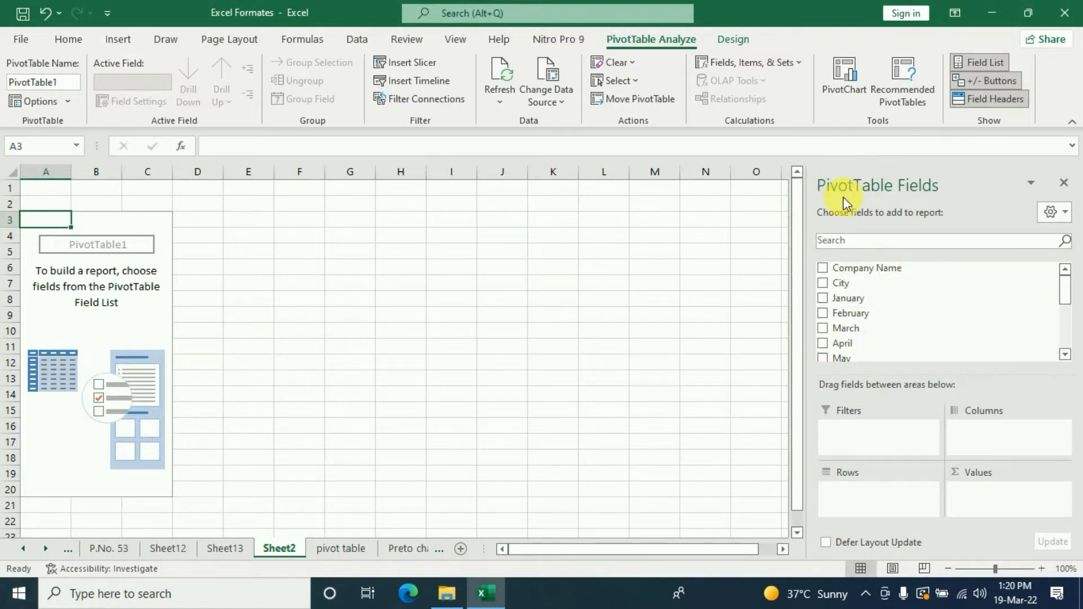
Step: Review the available PivotTable fields and compare them with the column headings on the pivot table source sheet
scroll(934, 336, "down", 3)
scroll(933, 336, "down", 1)
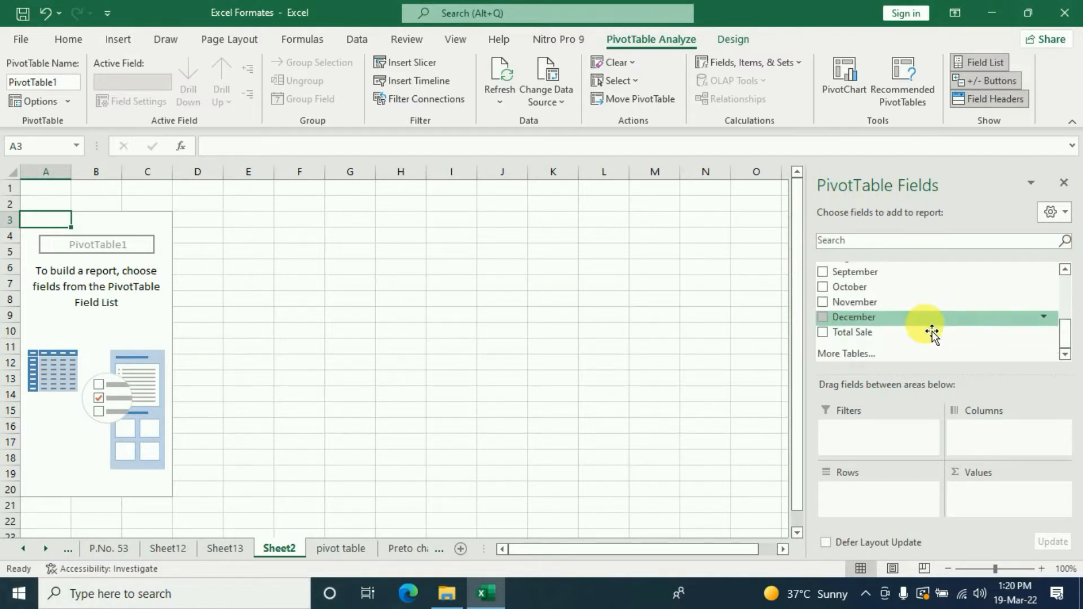
scroll(932, 333, "up", 4)
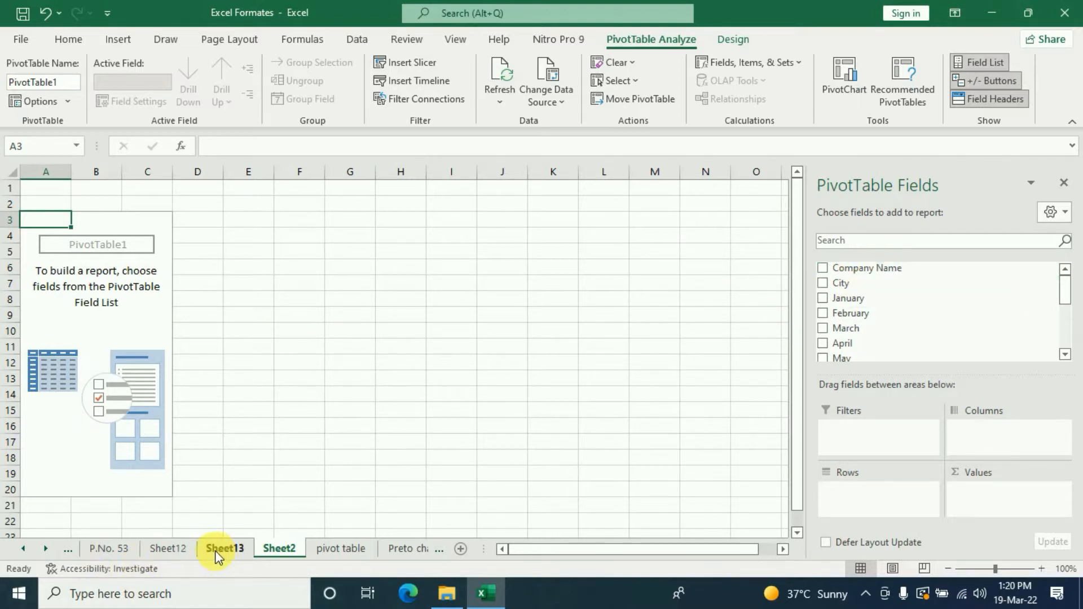
left_click(341, 550)
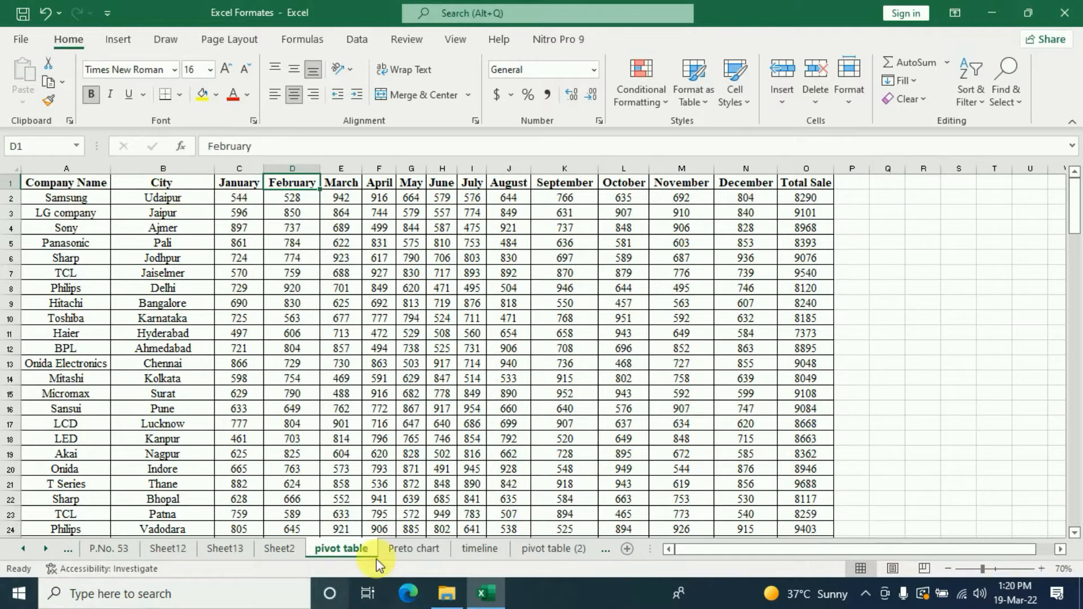
left_click(294, 550)
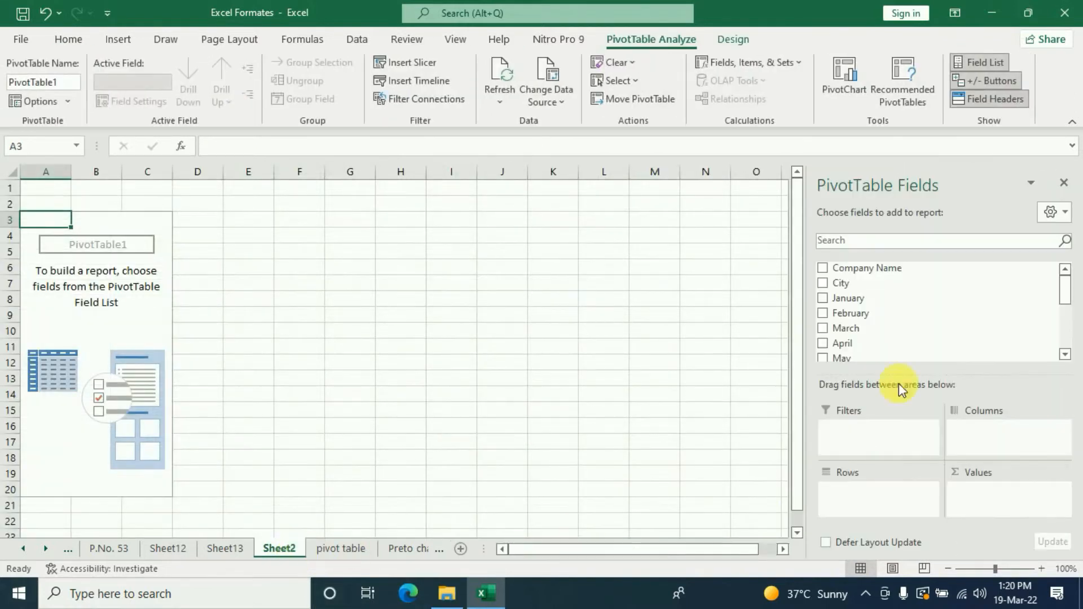
scroll(889, 307, "down", 2)
scroll(890, 310, "down", 2)
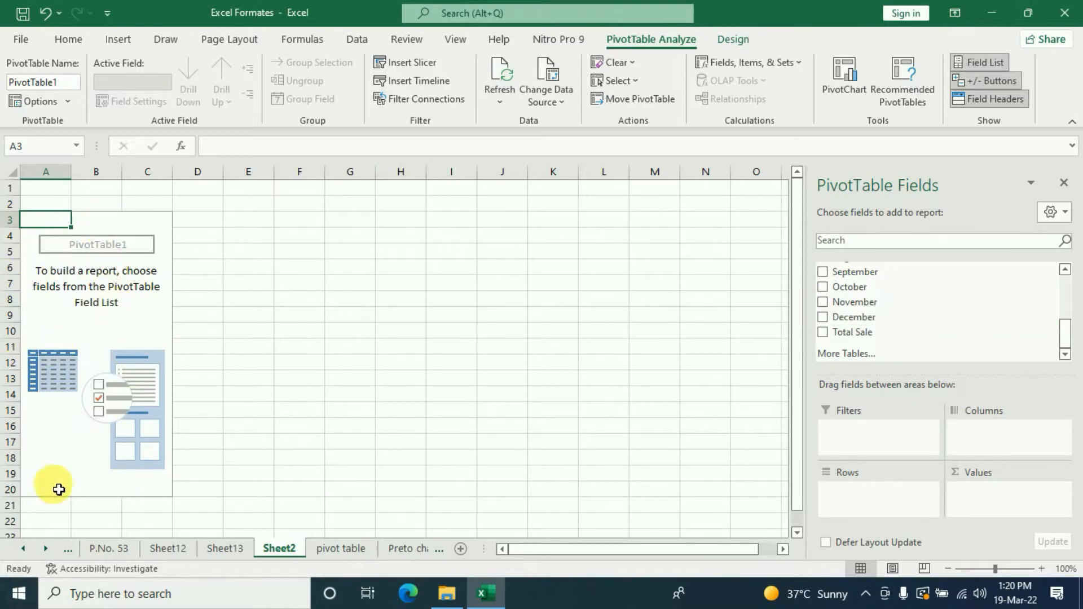
left_click(149, 298)
Step: Add the Company Name field to the PivotTable's Rows area and look over the resulting labels
scroll(895, 334, "up", 4)
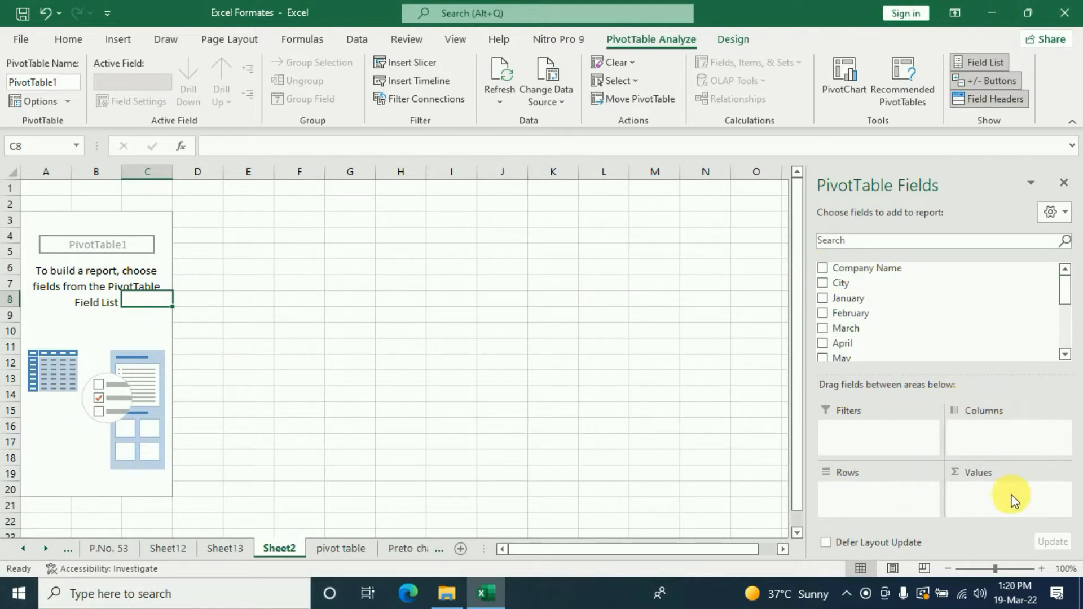
left_click_drag(878, 279, 859, 491)
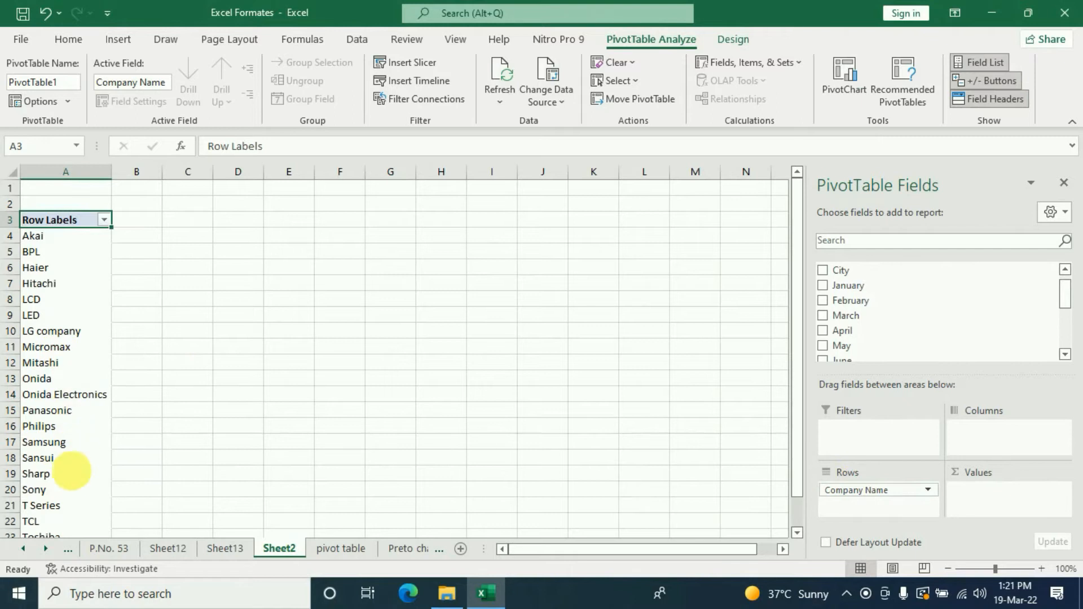
scroll(91, 416, "down", 2)
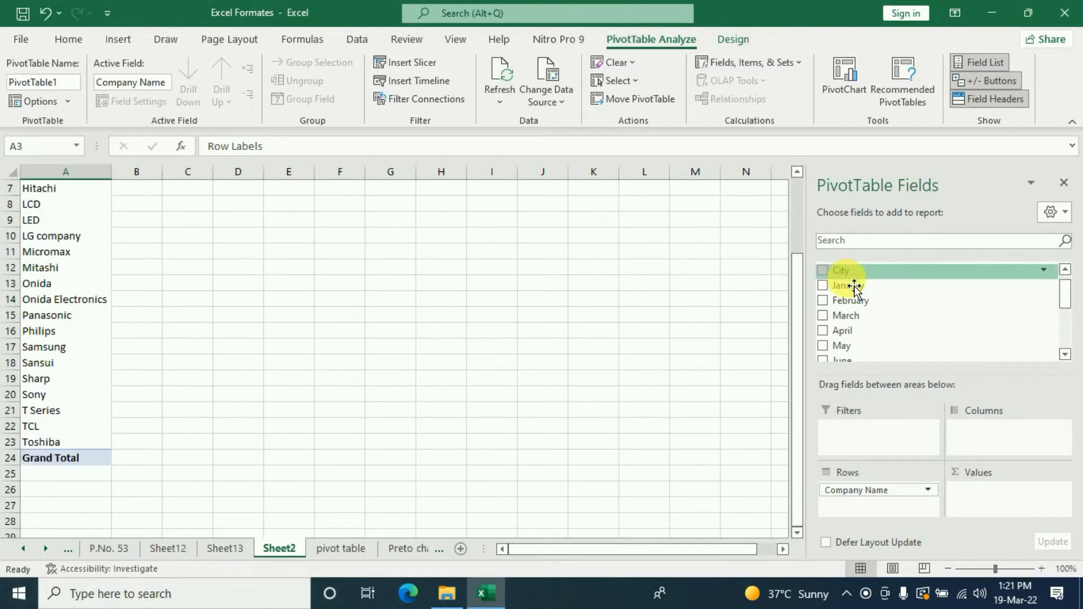
scroll(285, 383, "up", 2)
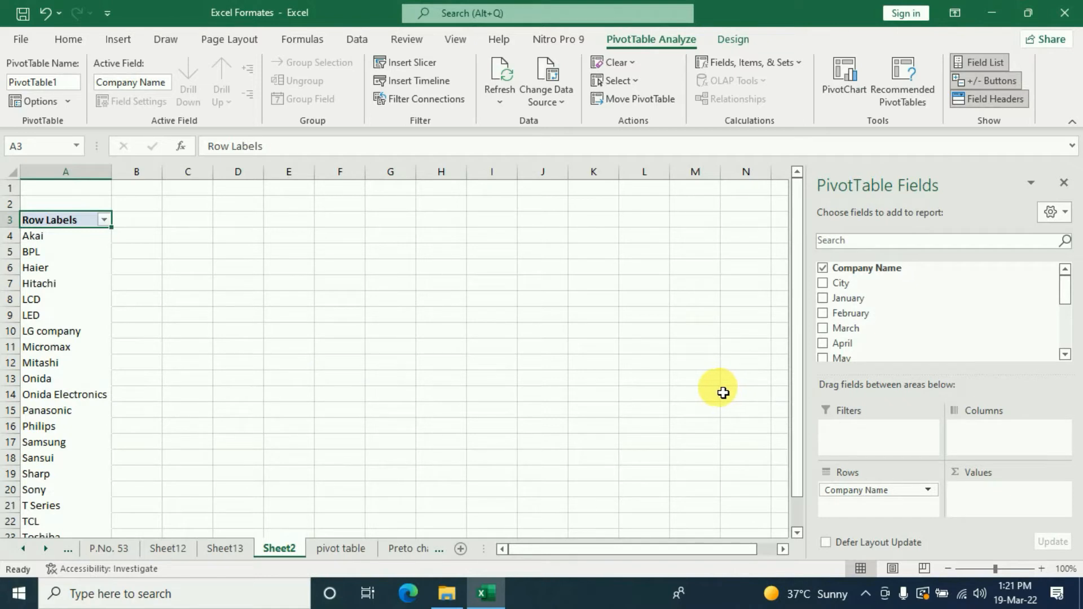
scroll(254, 346, "down", 2)
scroll(169, 350, "down", 1)
scroll(89, 338, "up", 2)
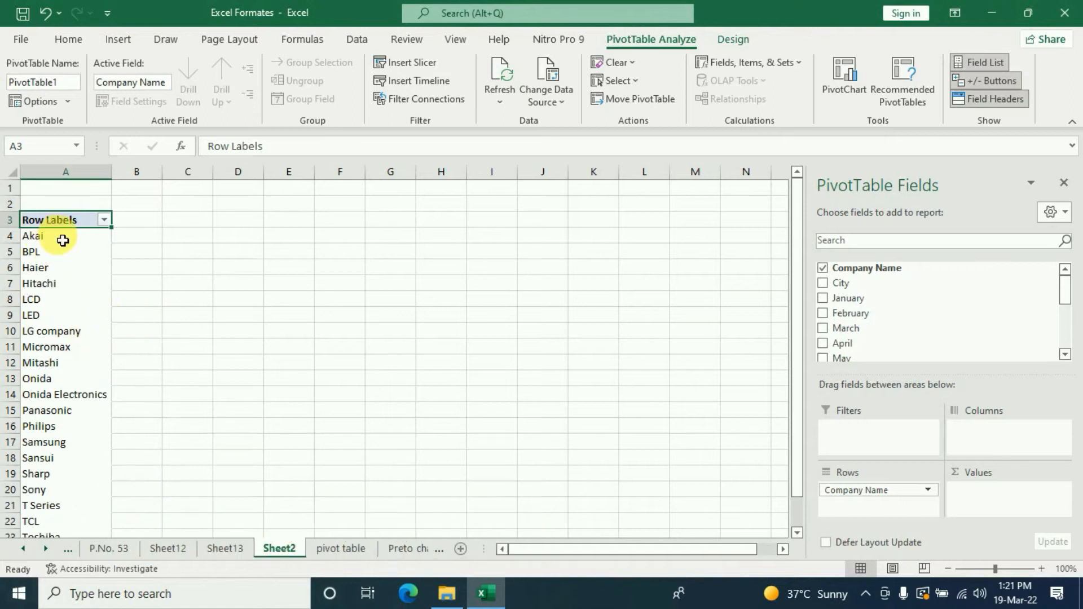
Step: Examine the company names listed under Row Labels, from Akai to Toshiba
left_click_drag(63, 240, 74, 494)
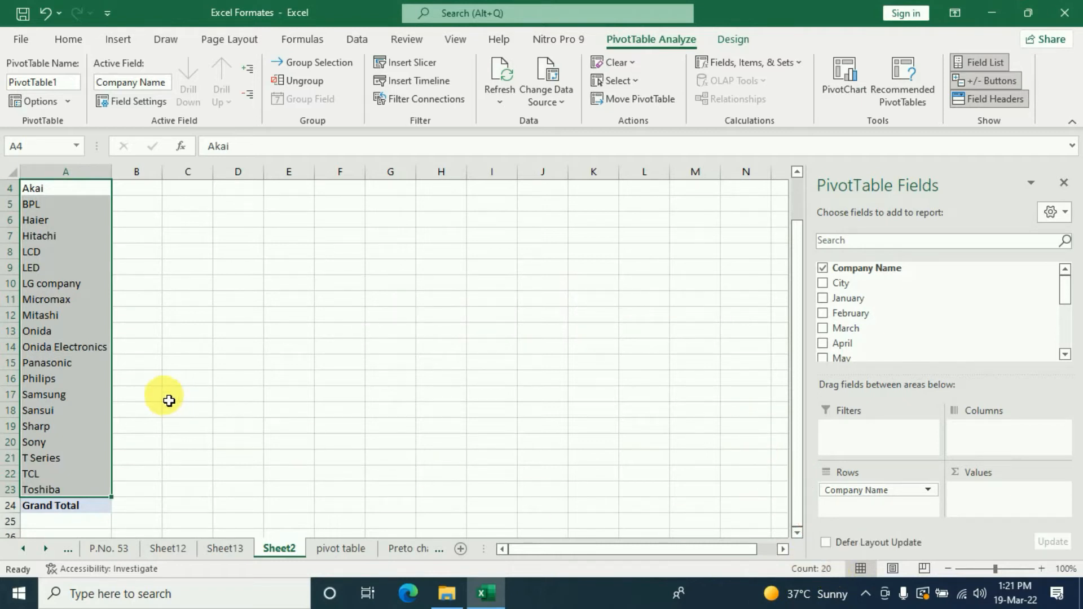
scroll(160, 377, "up", 1)
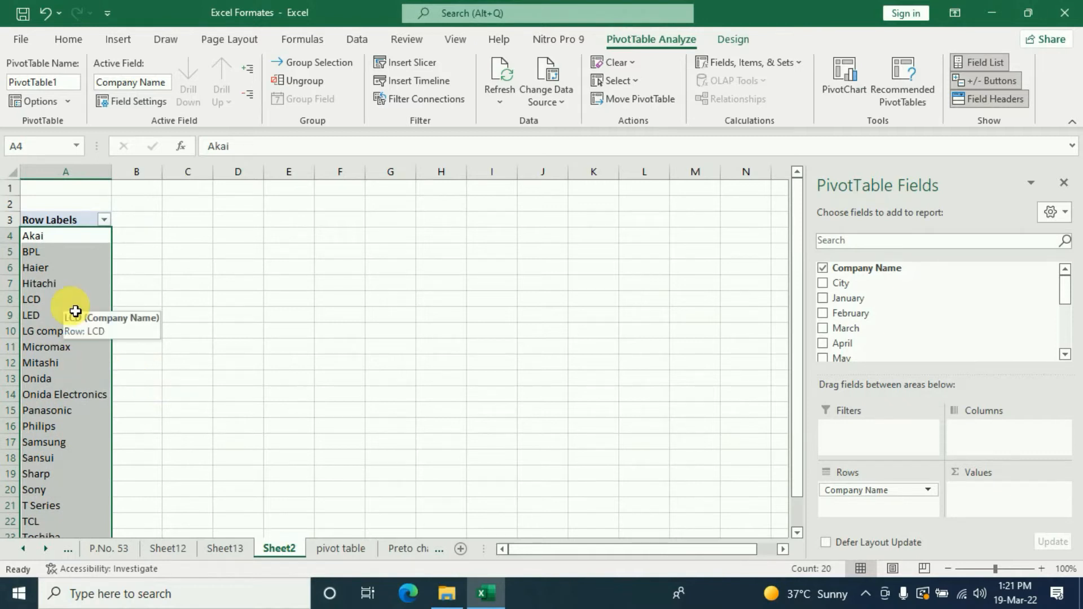
left_click(75, 307)
left_click(85, 252)
left_click(71, 221)
left_click(85, 281)
left_click(68, 240)
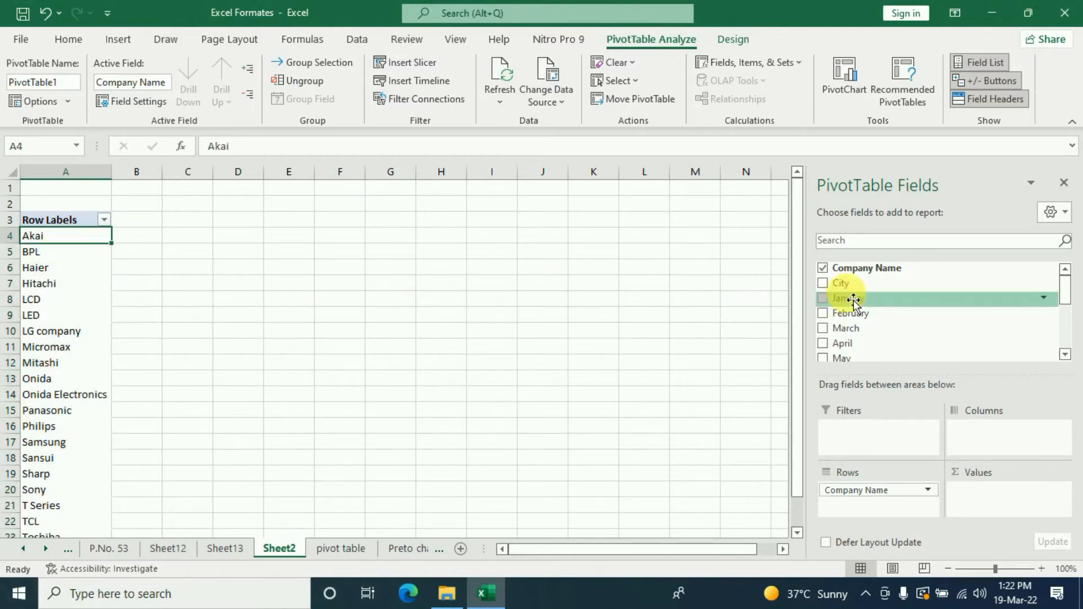
Step: Add the January and Total Sale fields to the PivotTable as summed values and check each company's figures
left_click(823, 298)
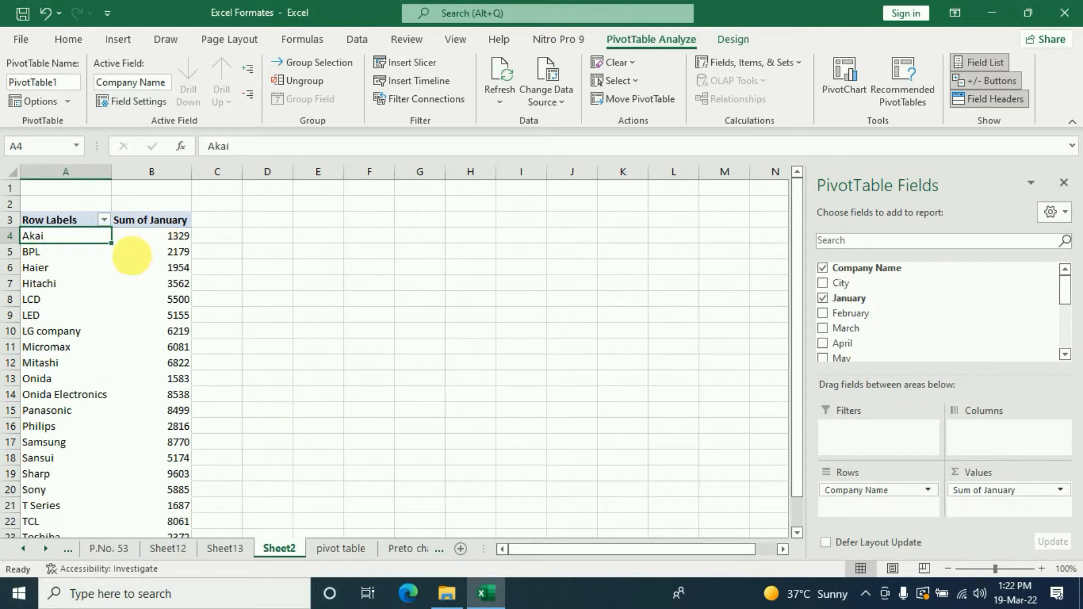
mouse_move(160, 252)
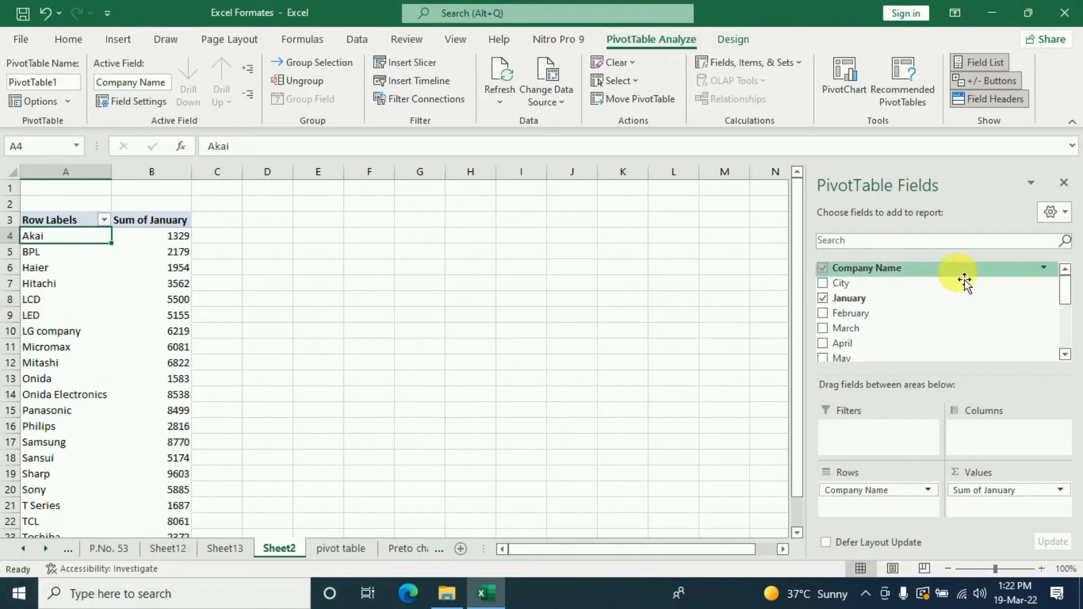
scroll(929, 320, "down", 2)
scroll(928, 321, "down", 2)
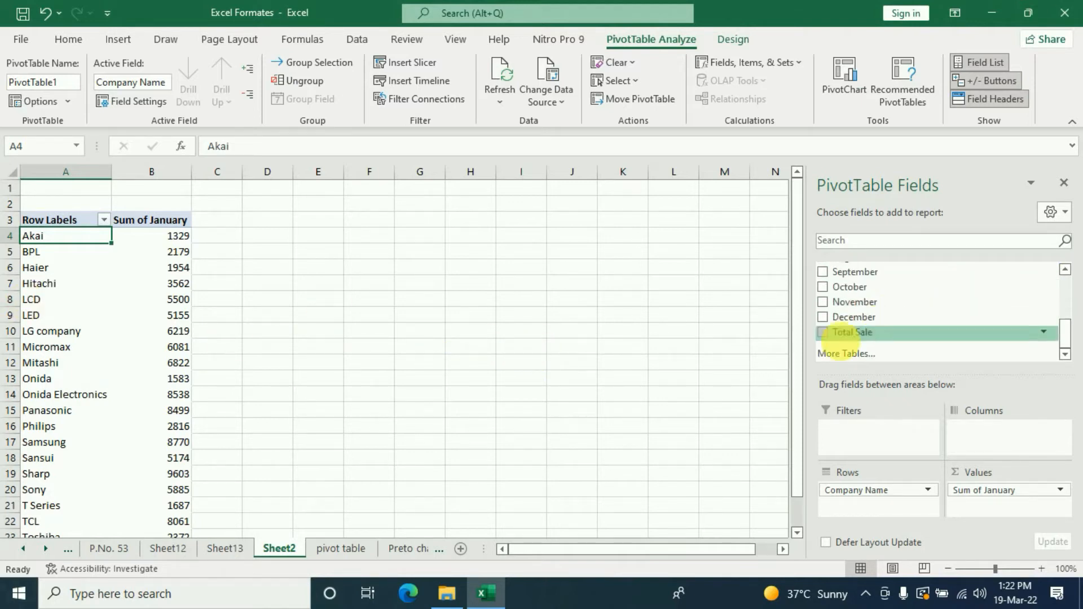
left_click(823, 333)
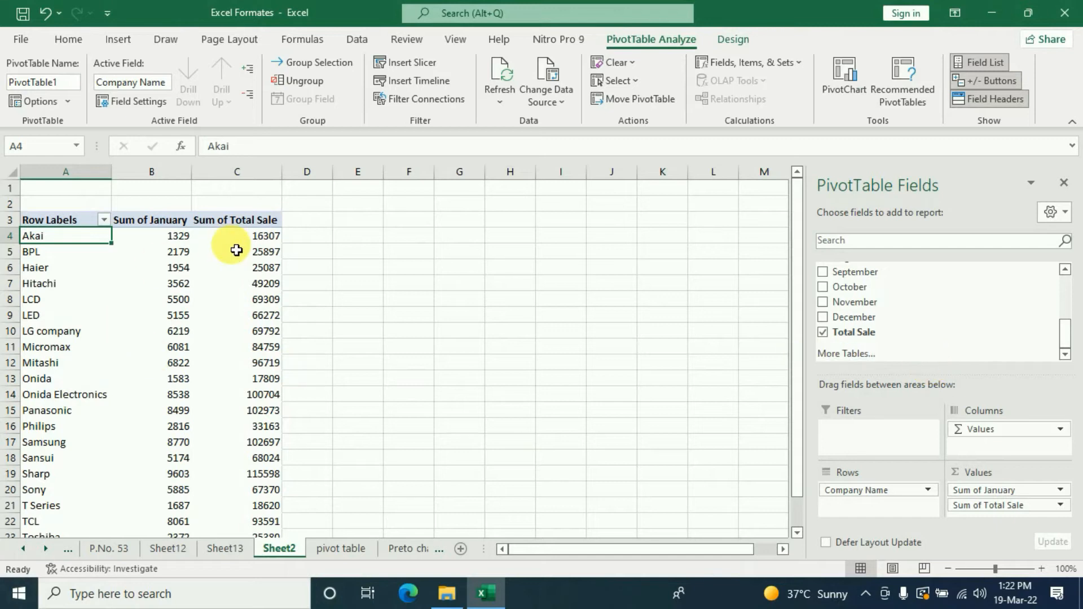
scroll(249, 354, "down", 2)
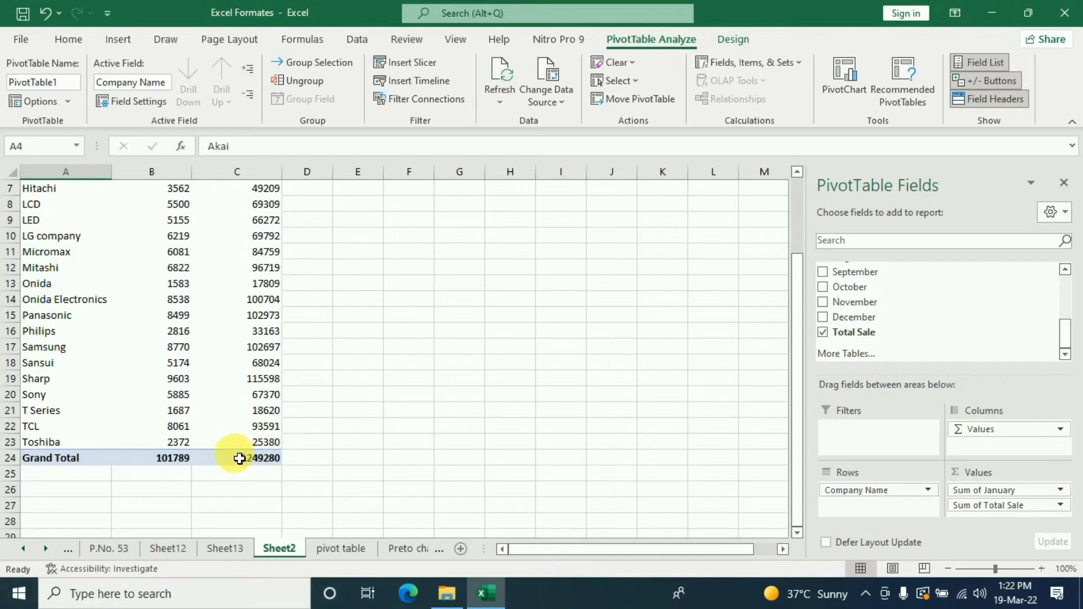
mouse_move(256, 467)
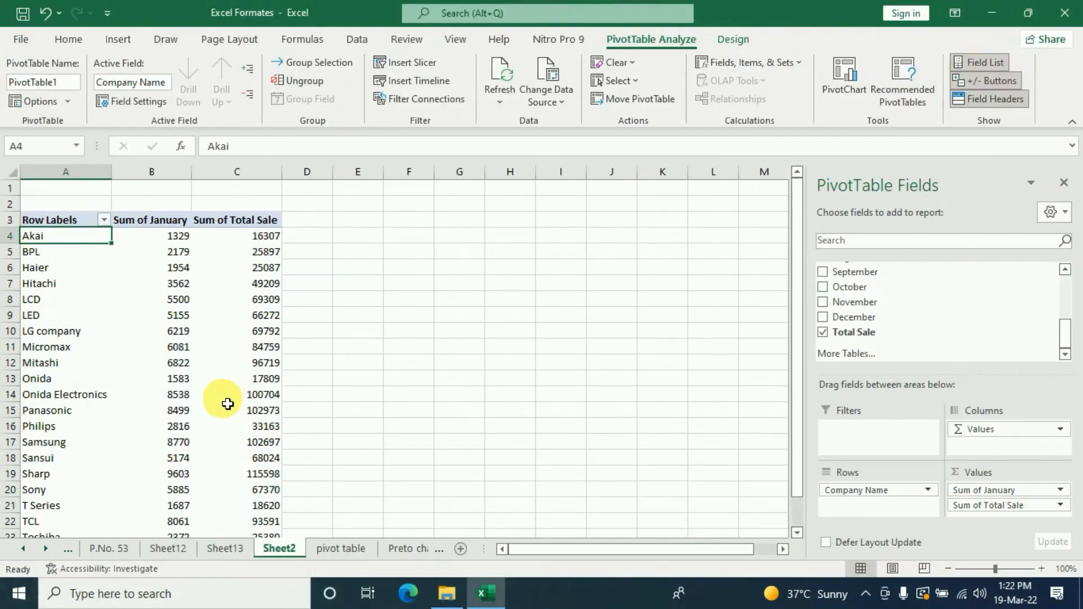
scroll(226, 401, "down", 5)
scroll(217, 377, "up", 5)
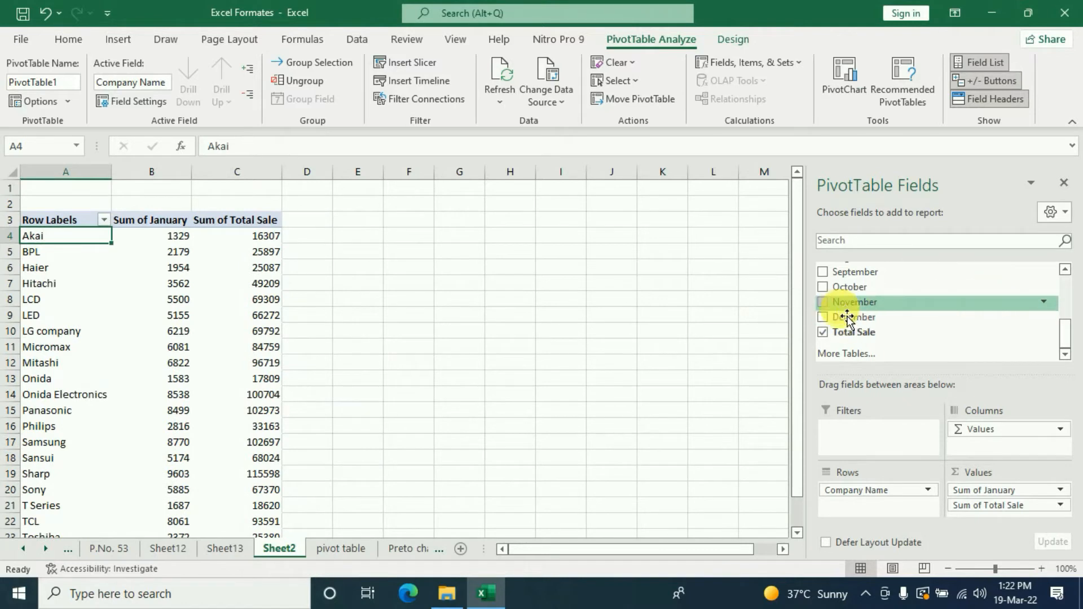
Step: Add September as a summed value and City as a row field nested under Company Name
left_click(823, 274)
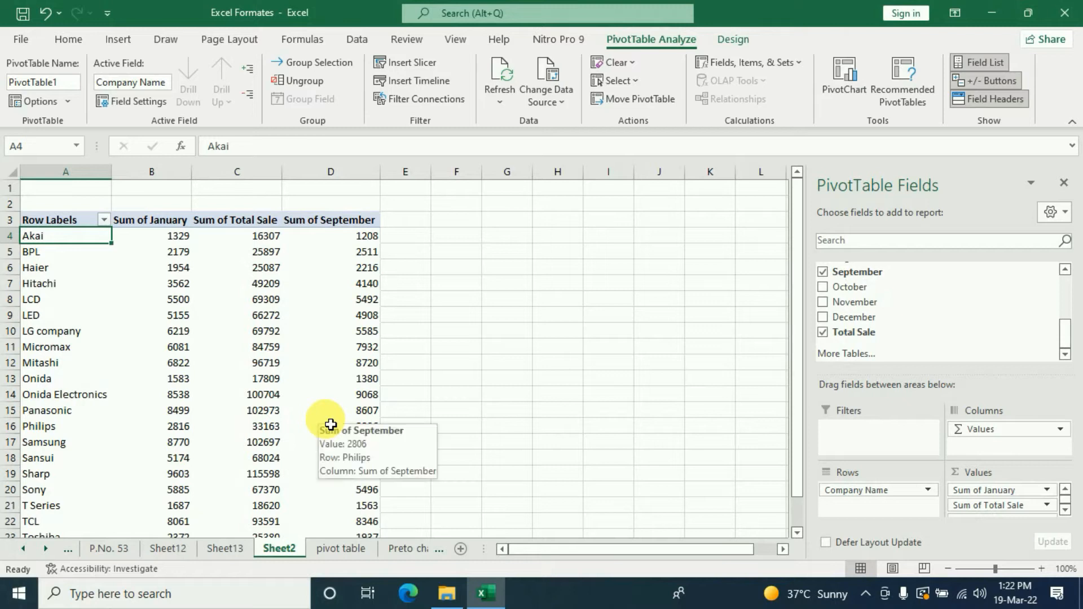
scroll(906, 315, "up", 4)
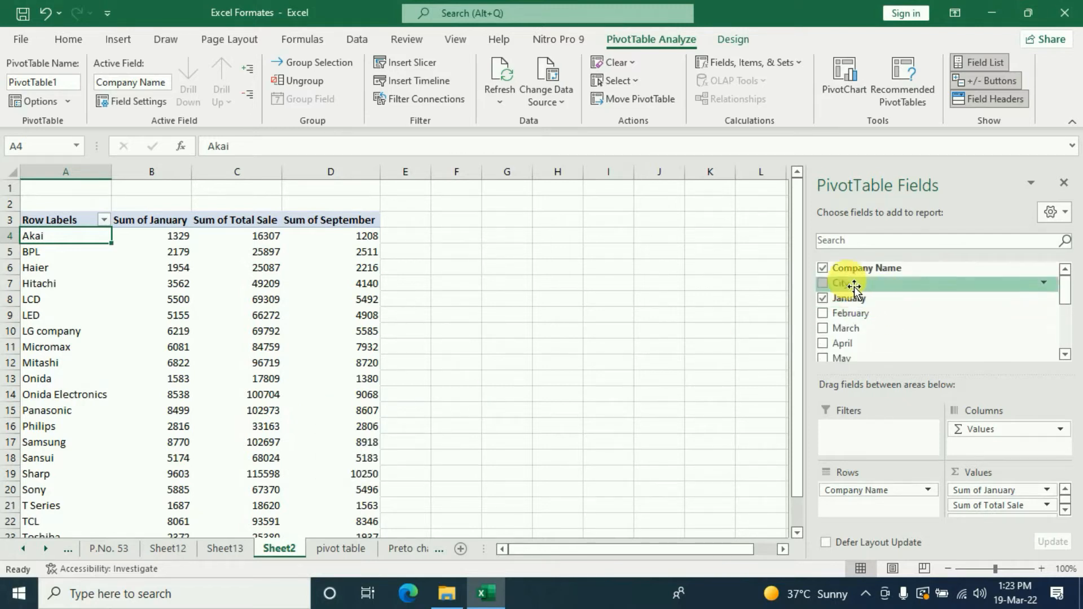
left_click(824, 283)
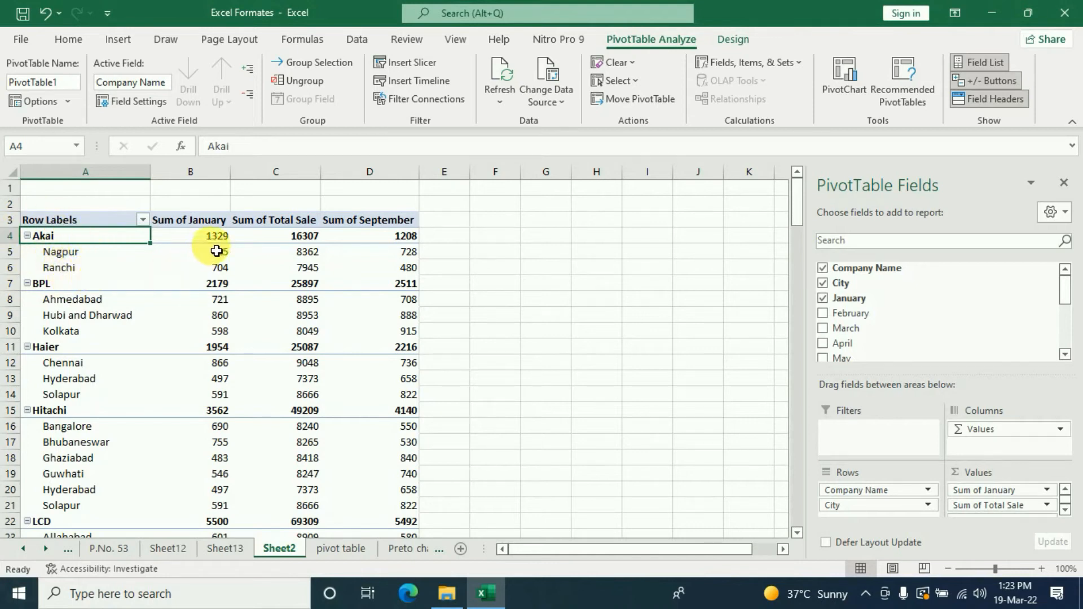
mouse_move(412, 293)
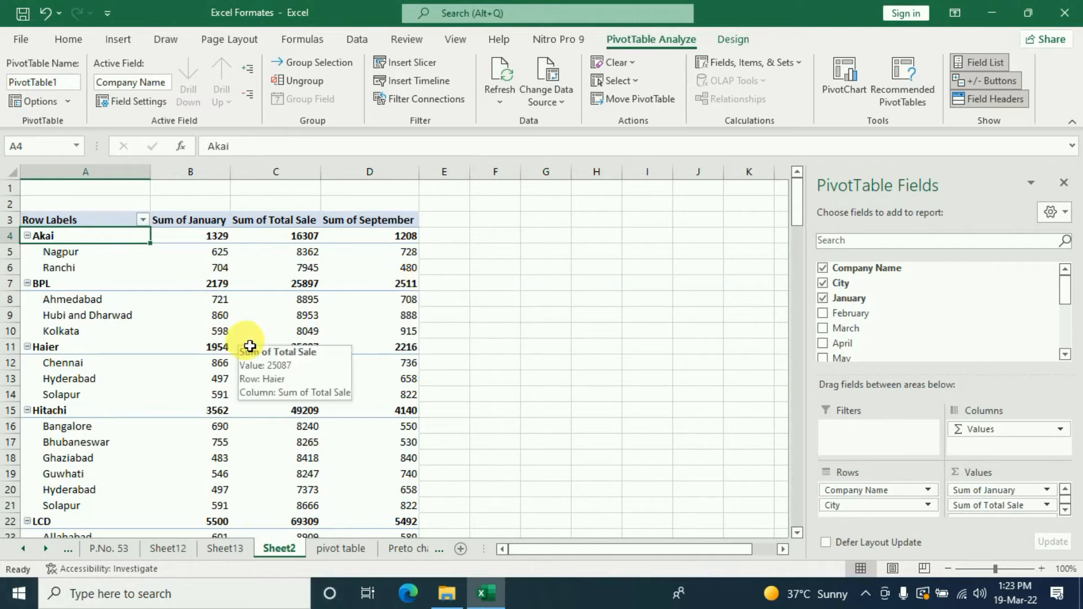
Step: Move the City field from the PivotTable's Rows area to its Columns area and look over the rearranged report
scroll(78, 368, "down", 4)
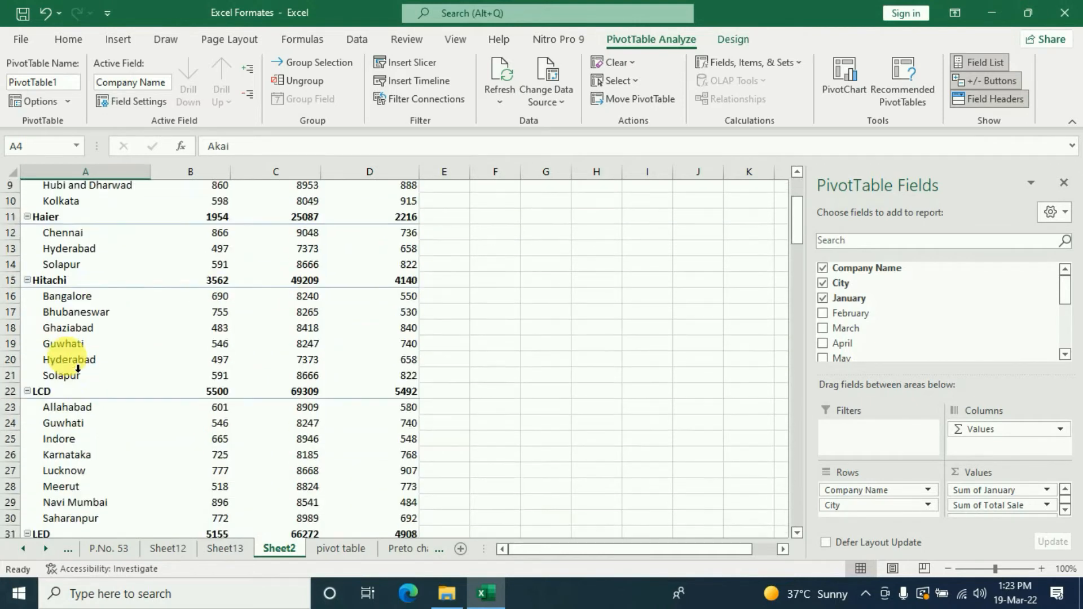
scroll(78, 367, "down", 2)
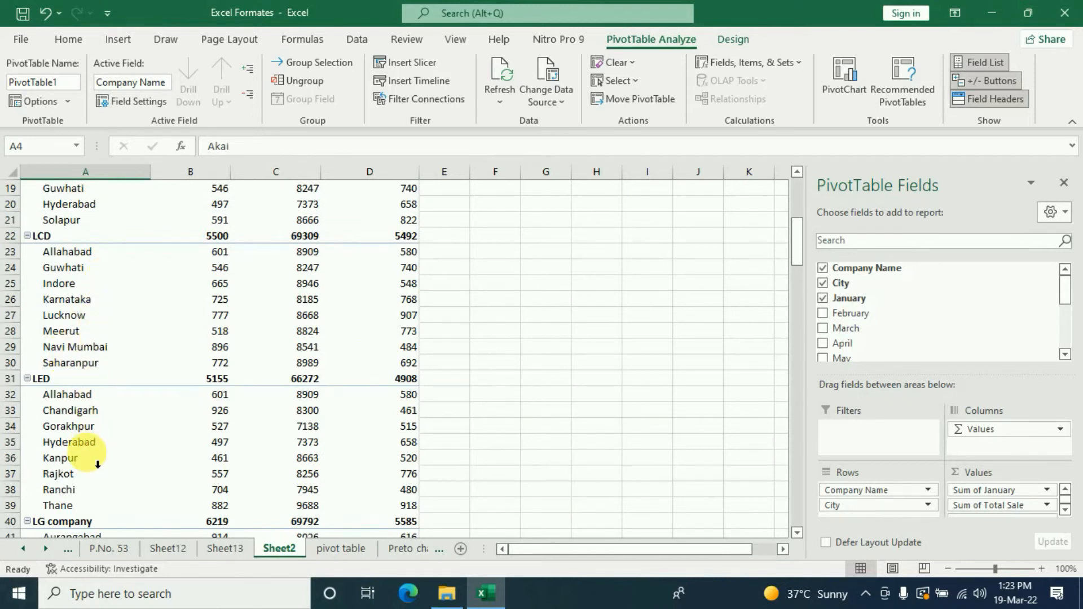
scroll(331, 400, "up", 6)
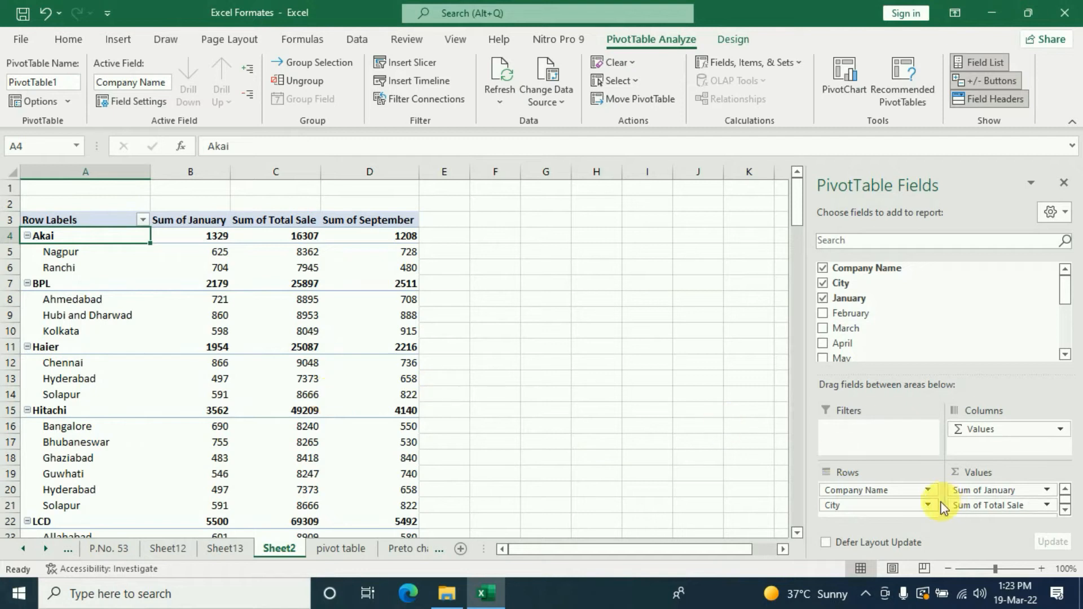
left_click_drag(875, 512, 987, 445)
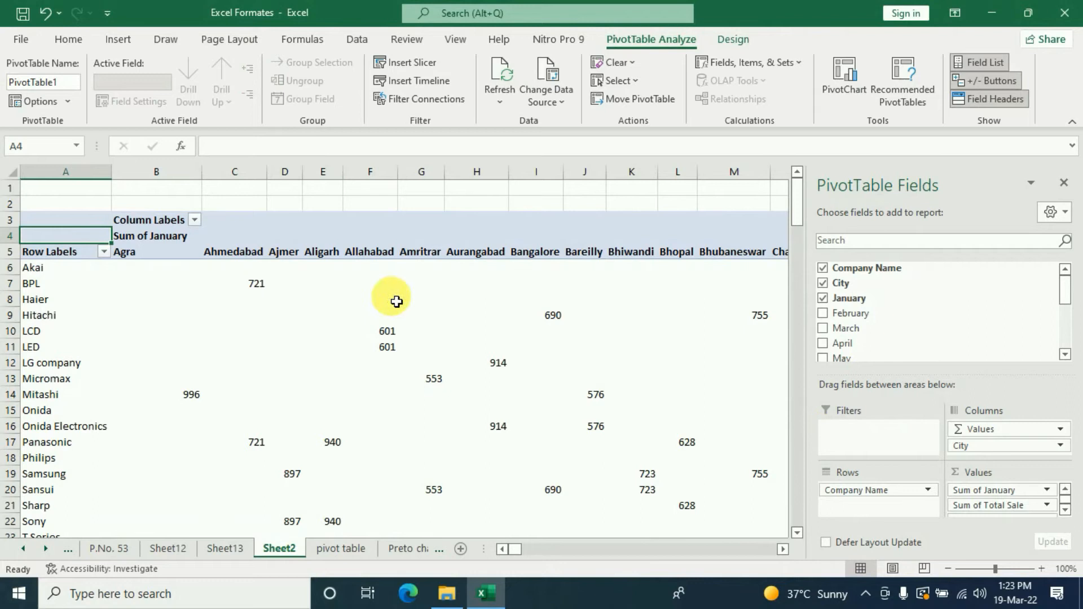
scroll(646, 310, "down", 5)
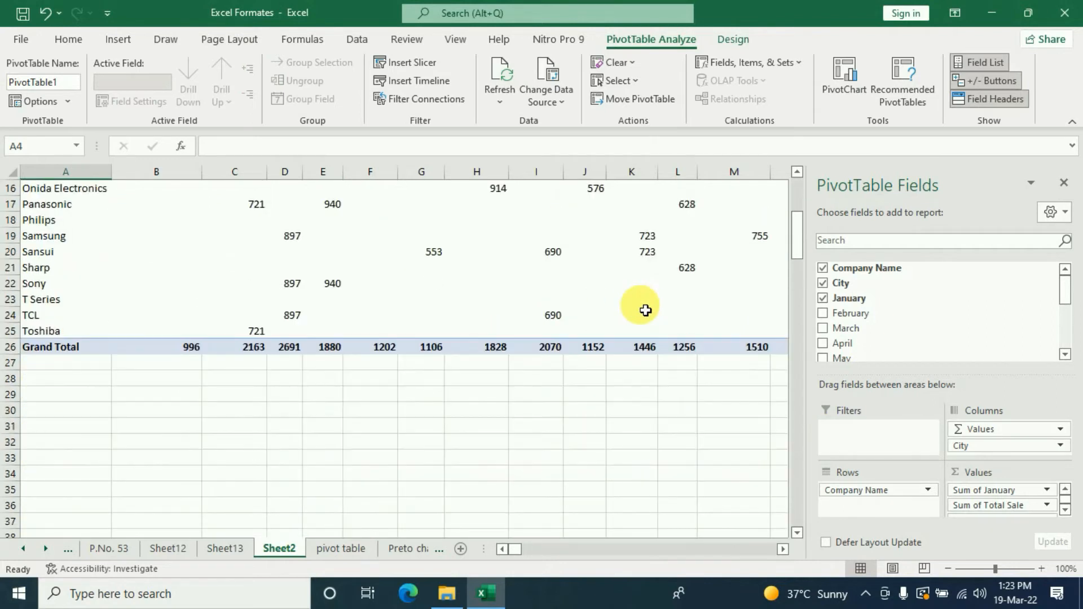
scroll(645, 311, "up", 4)
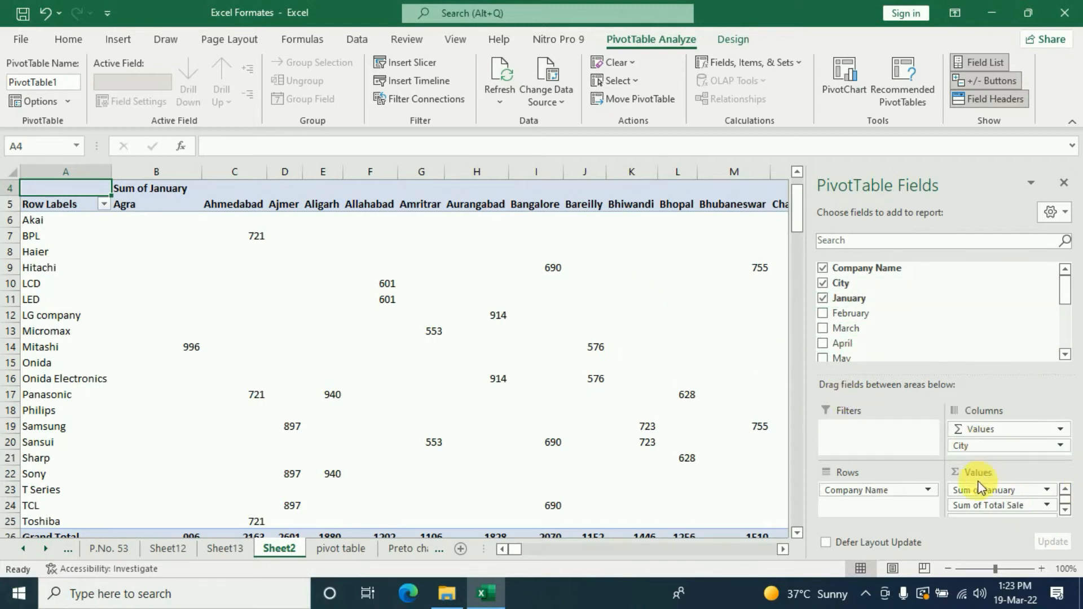
Step: Switch the PivotTable field pane to the Fields Section and Areas Section Side-By-Side layout
left_click(1060, 215)
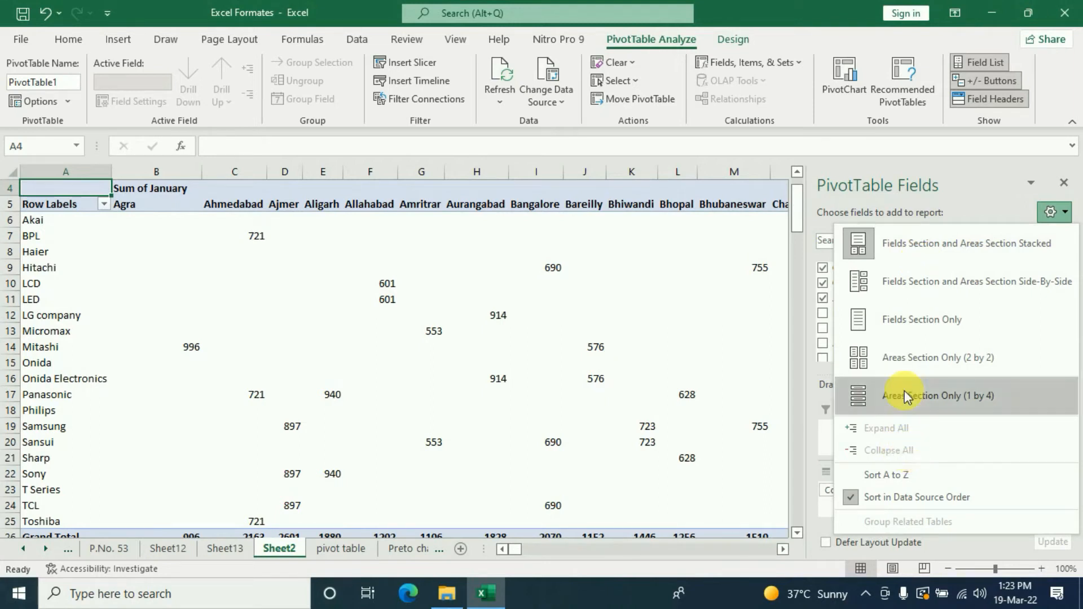
left_click(961, 254)
left_click_drag(959, 445, 957, 458)
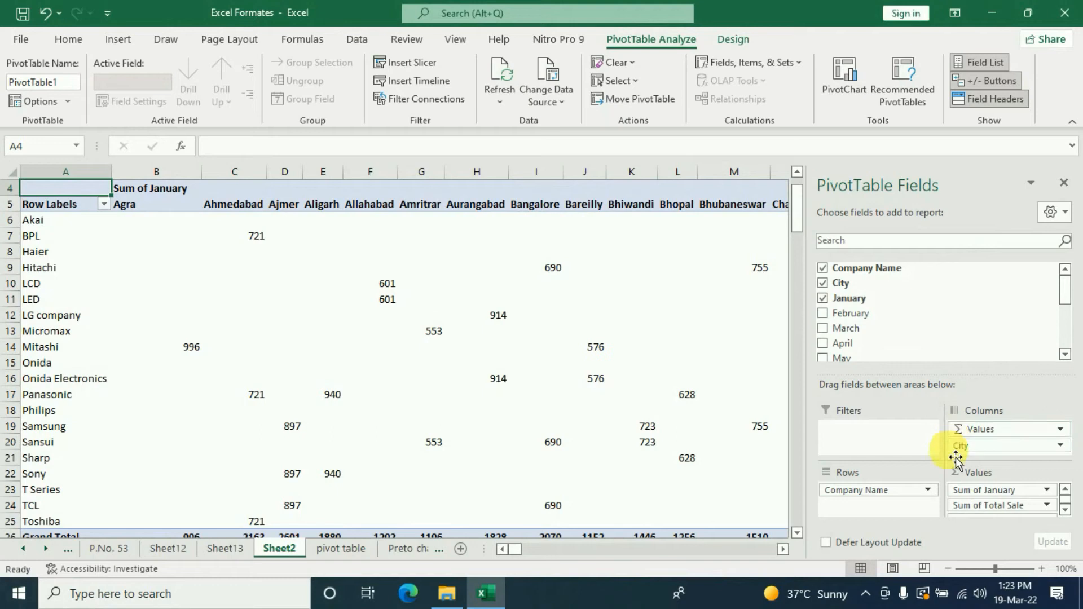
left_click(1053, 215)
left_click(926, 288)
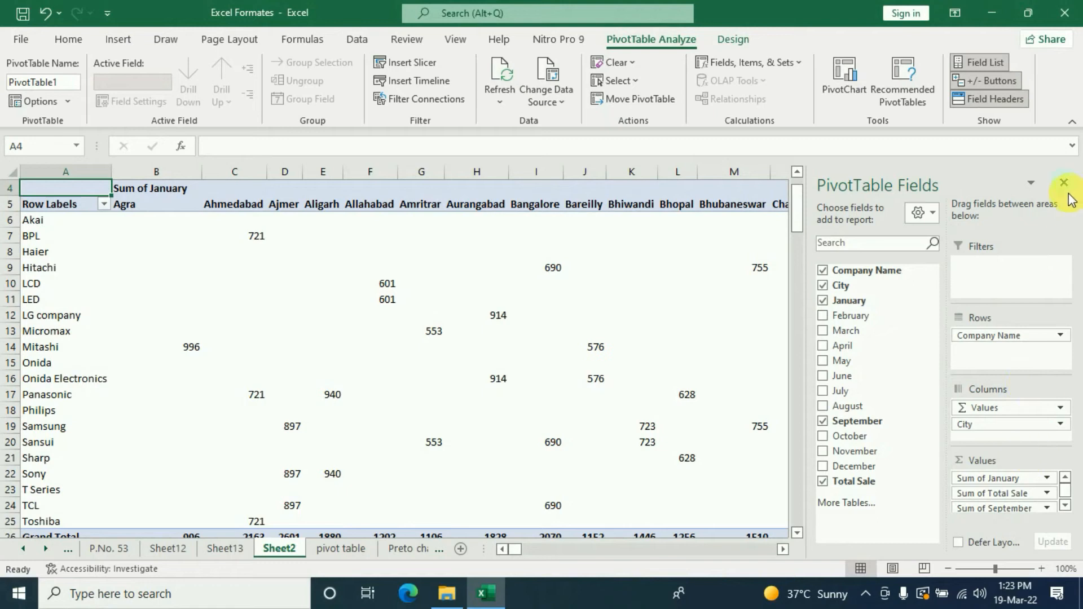
Step: Try the field pane's Fields Section Only, Areas Section Only (2 by 2) and Areas Section Only (1 by 4) layouts
left_click(937, 215)
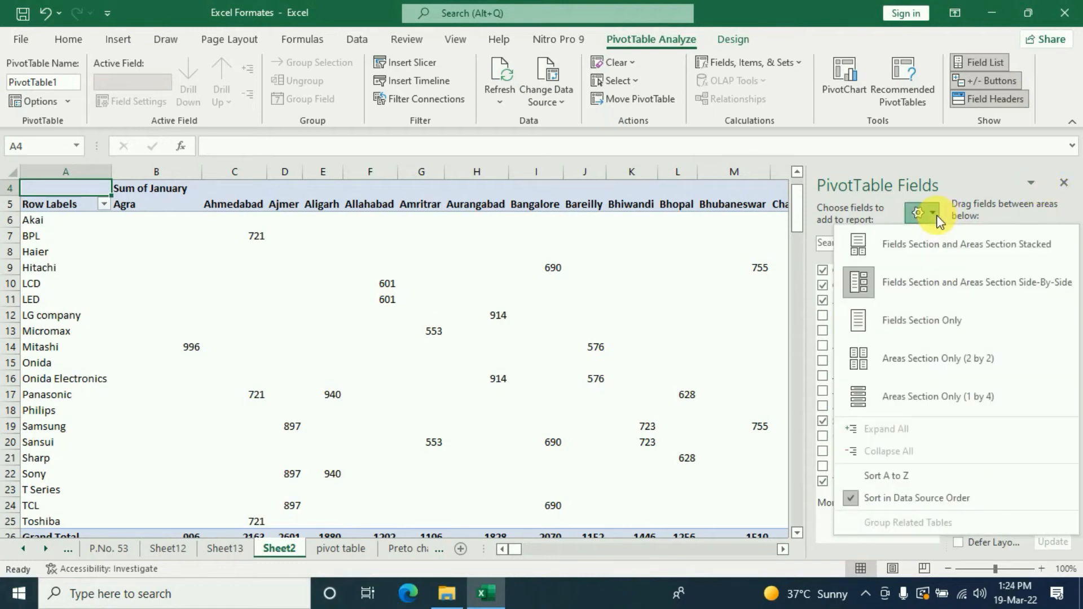
left_click(924, 314)
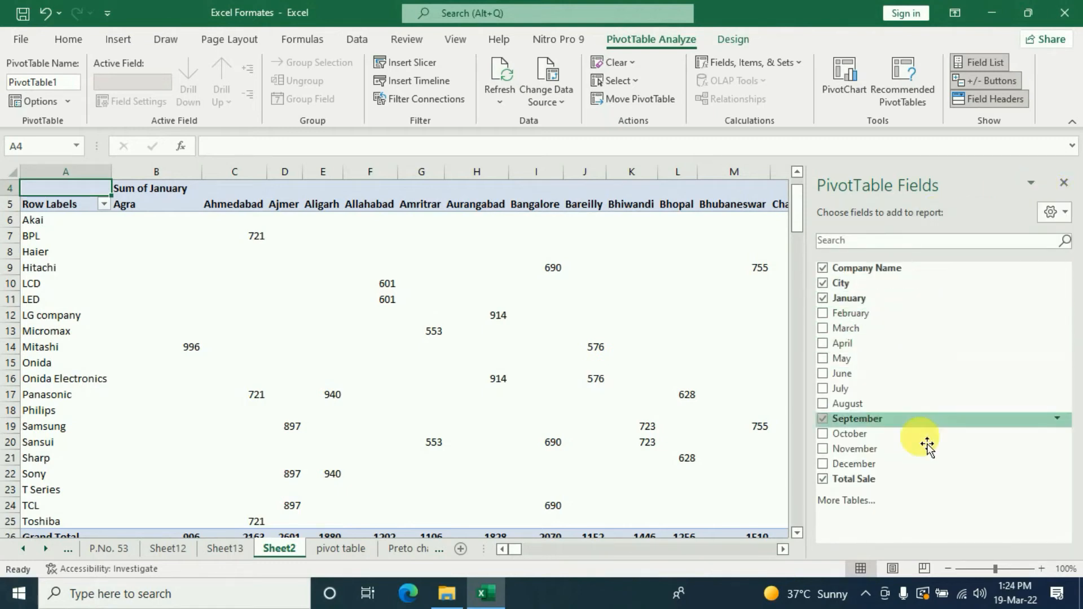
left_click(1064, 212)
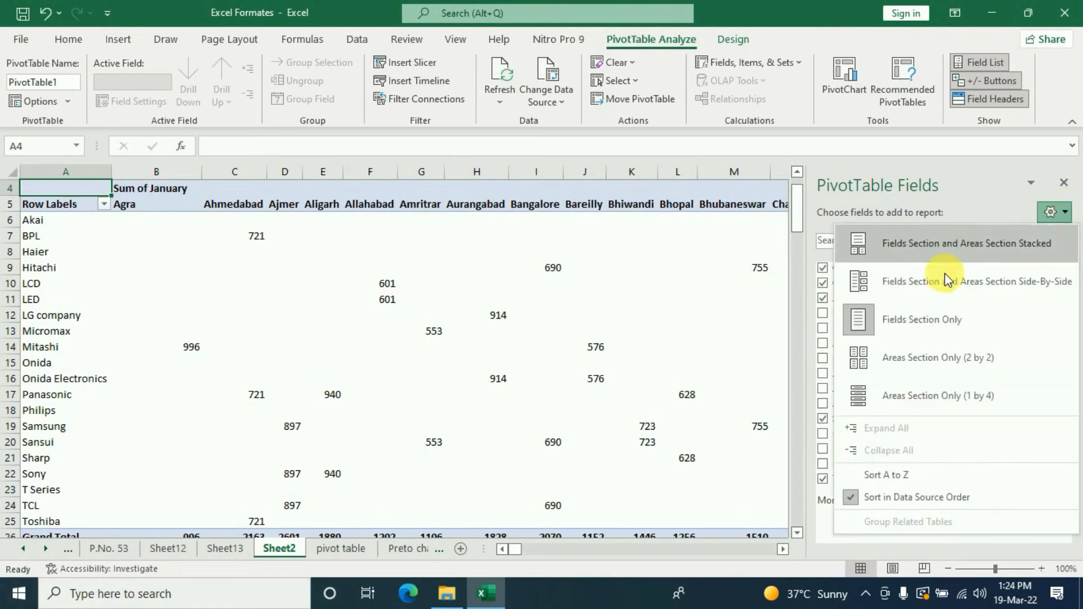
left_click(906, 356)
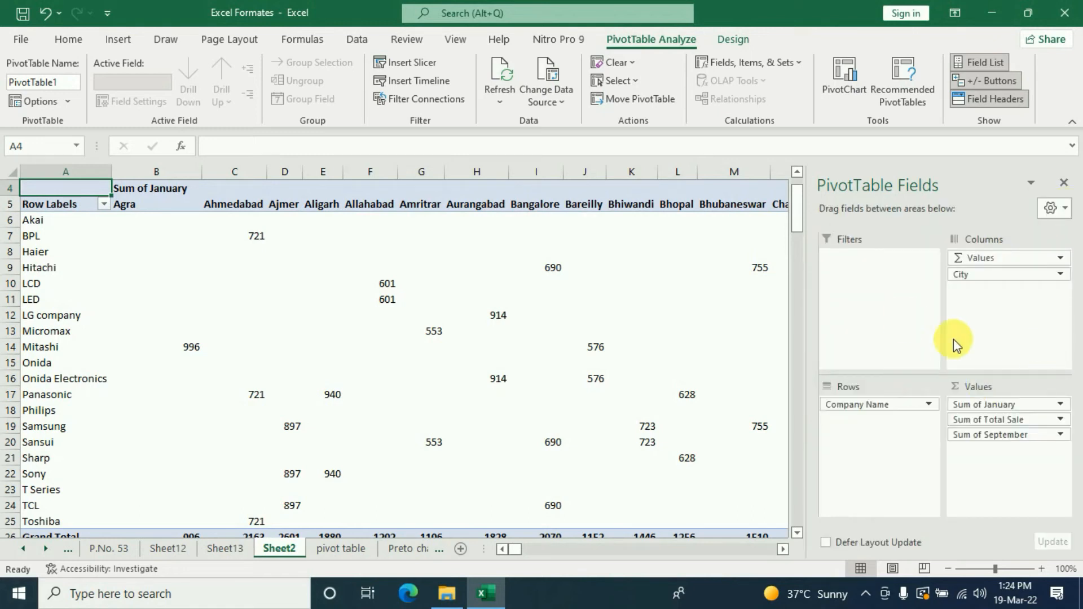
left_click(1056, 209)
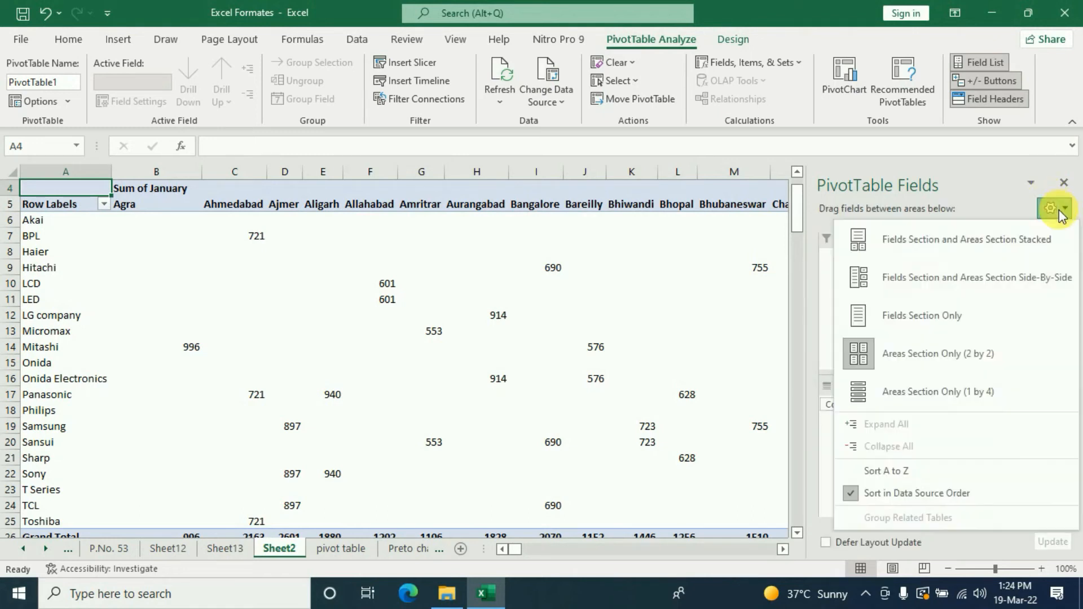
left_click(921, 390)
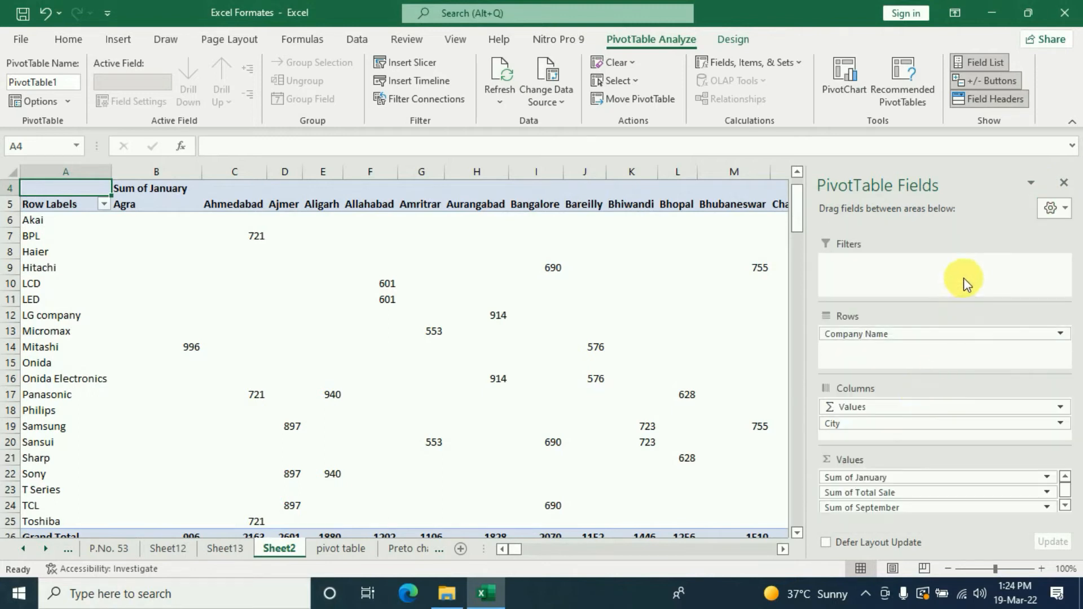
Step: Restore the field pane to the Fields Section and Areas Section Stacked layout and look through its field list
left_click(1070, 217)
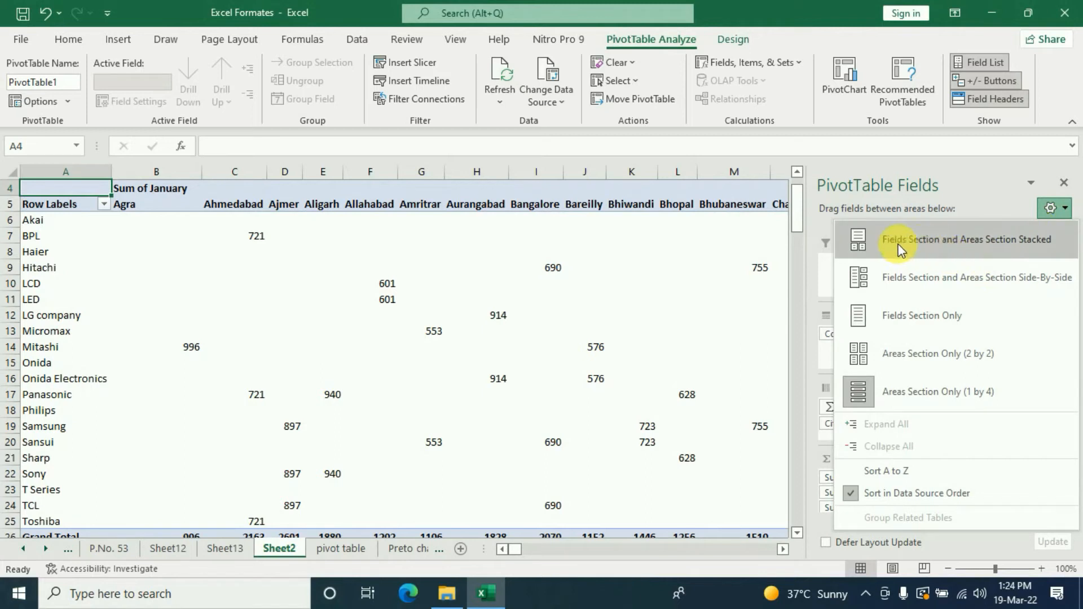
left_click(967, 242)
scroll(939, 316, "down", 3)
scroll(940, 325, "up", 3)
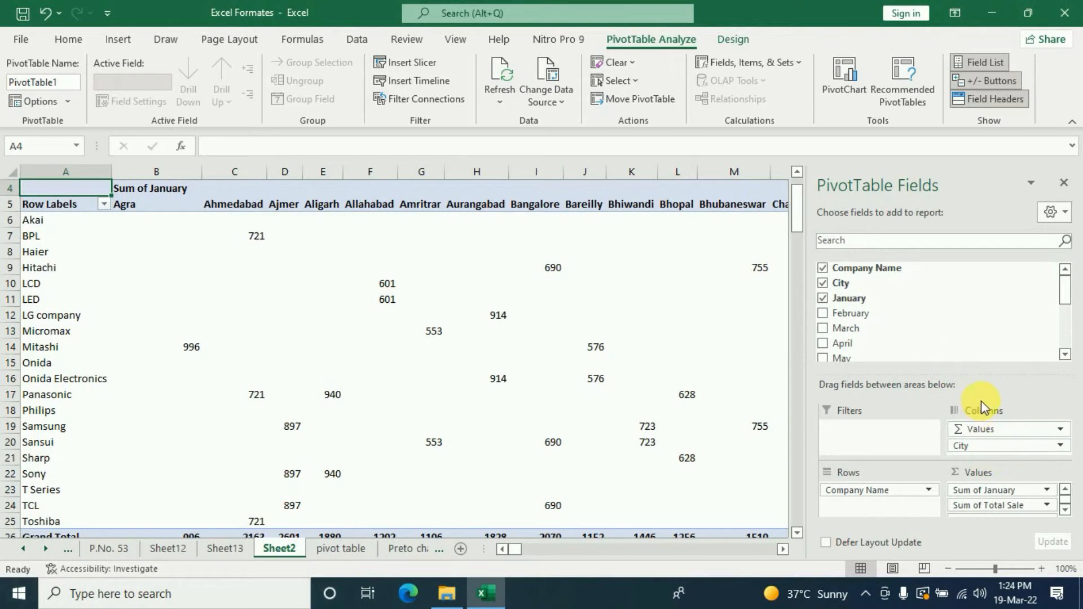
Step: Return City to the Rows area beneath Company Name and toggle the PivotTable field list off and on again
left_click_drag(988, 444, 883, 508)
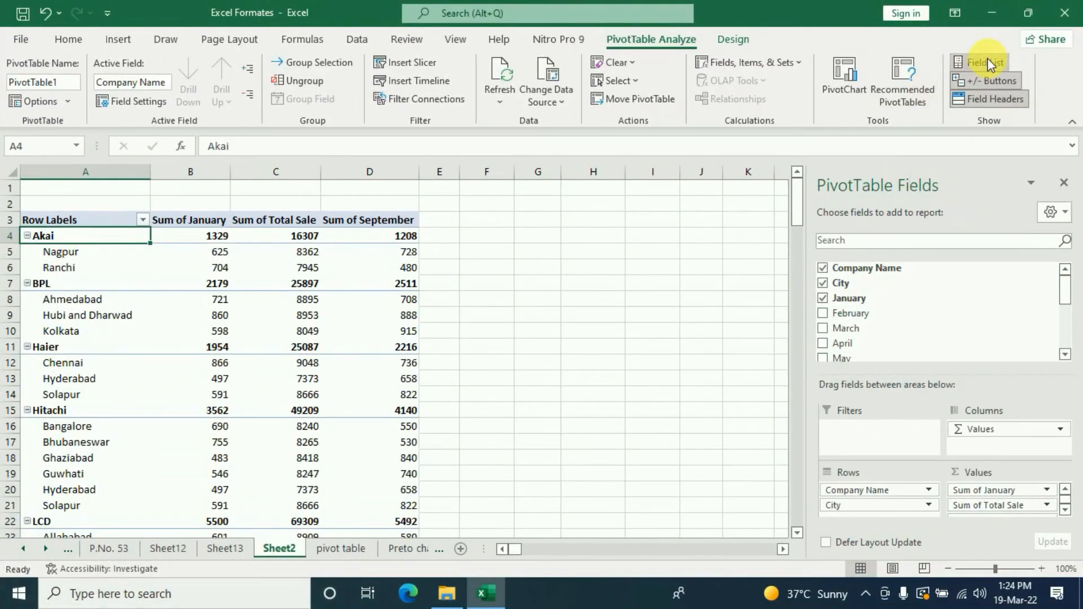
left_click(986, 63)
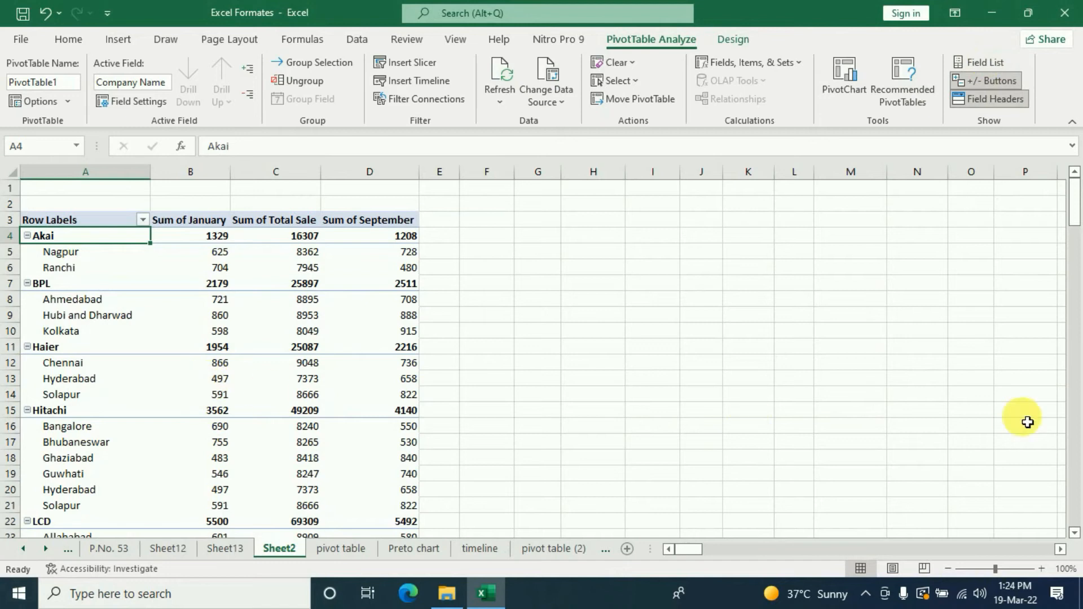
left_click(983, 64)
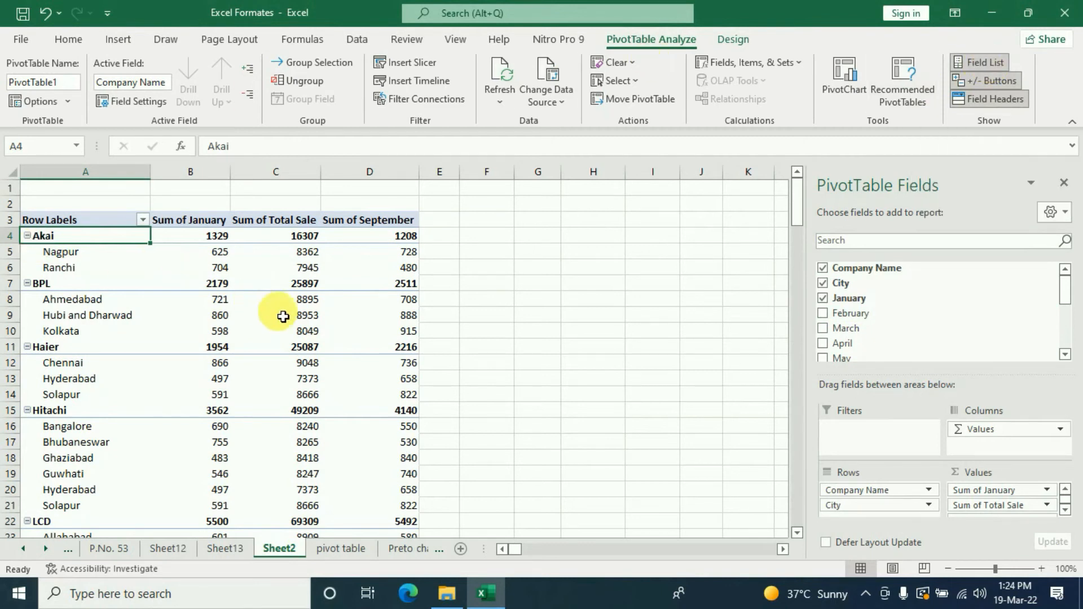
Step: Remove the City, January and September fields from the PivotTable and review each company's total sale
mouse_move(284, 319)
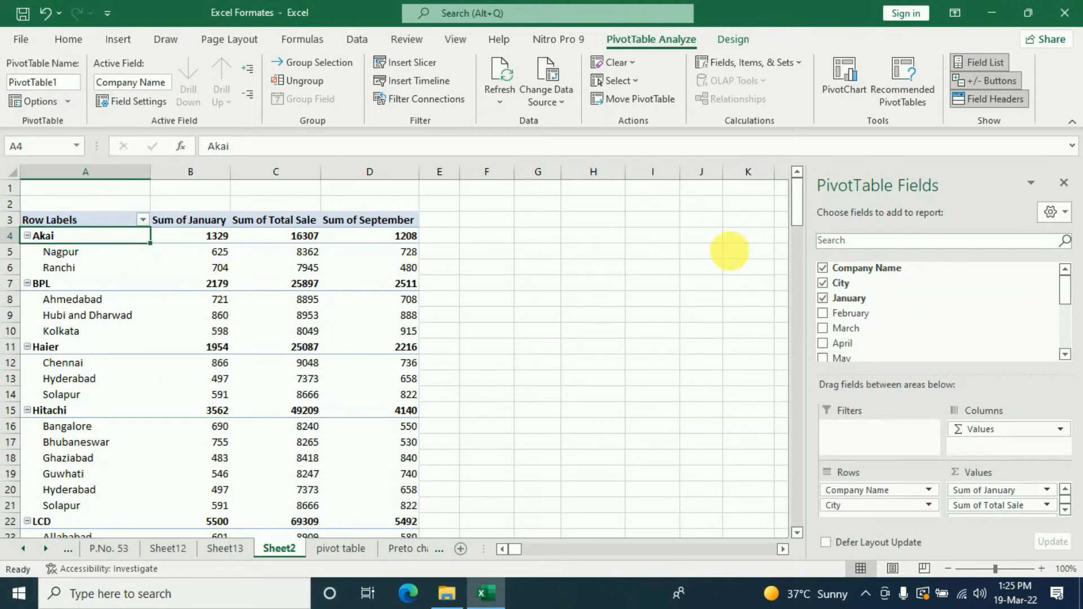
left_click(823, 284)
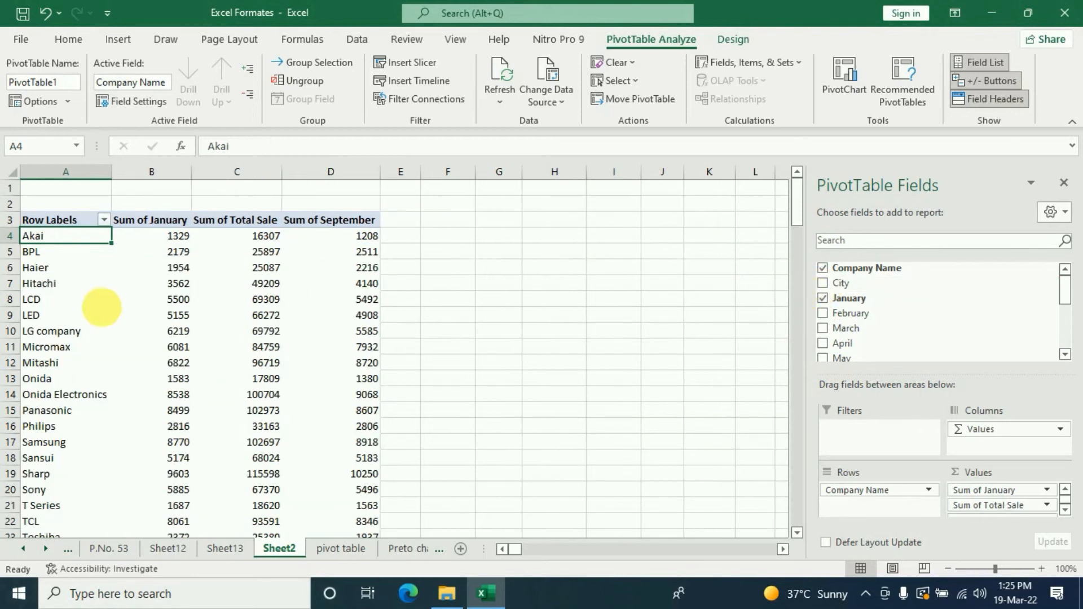
left_click(823, 299)
scroll(869, 316, "down", 3)
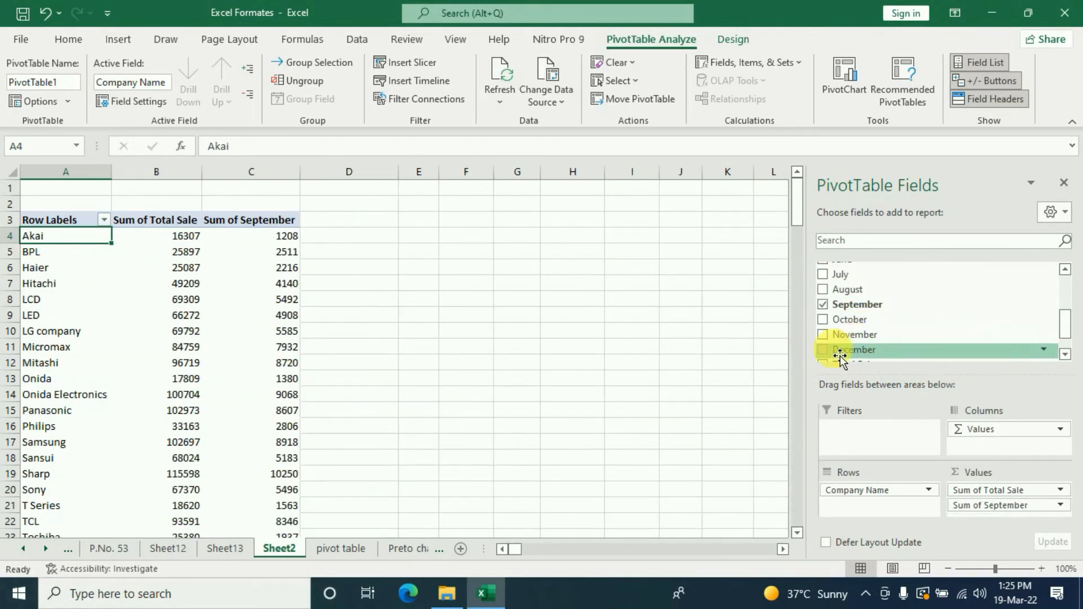
left_click(823, 305)
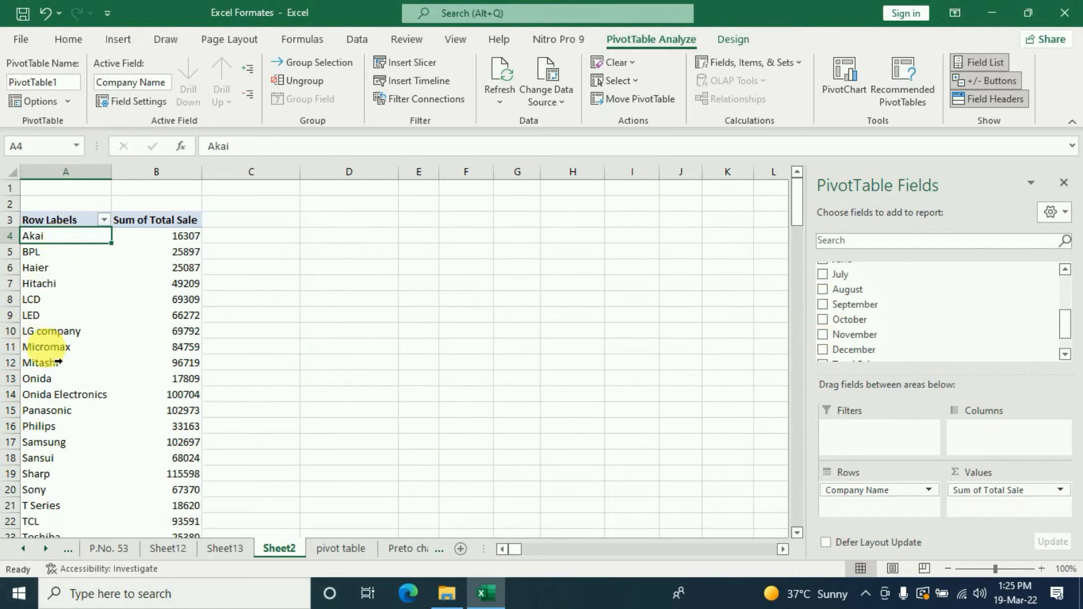
scroll(45, 356, "down", 1)
scroll(167, 415, "up", 1)
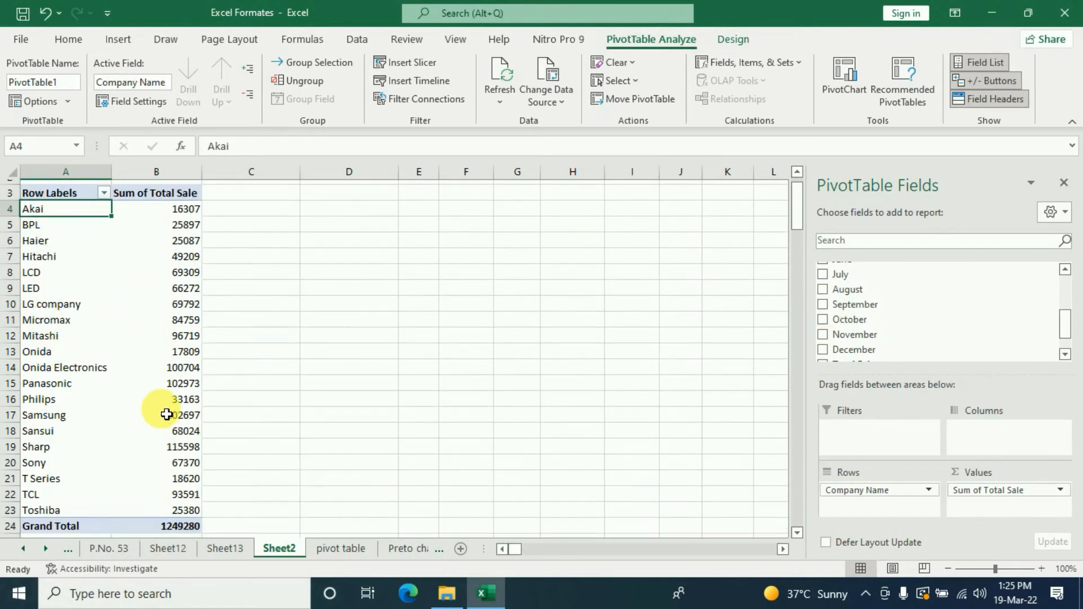
scroll(167, 414, "up", 1)
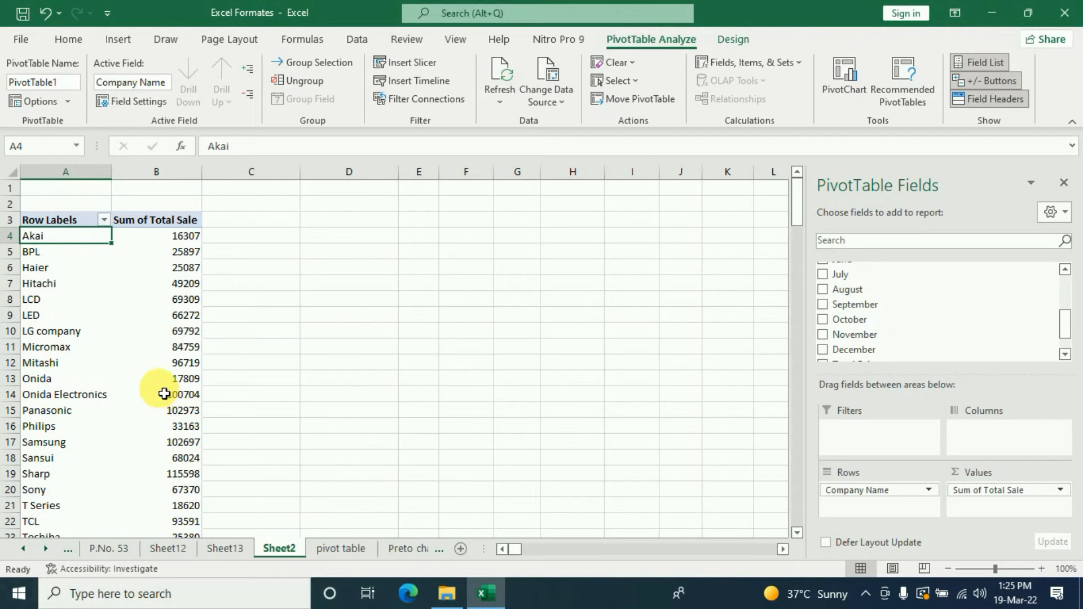
mouse_move(162, 381)
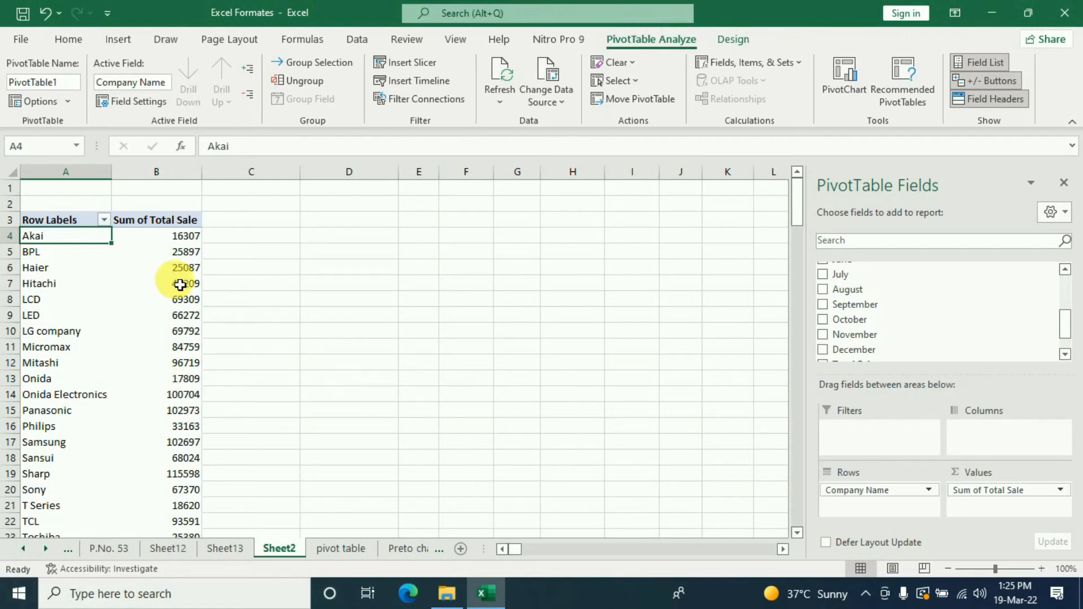
mouse_move(161, 242)
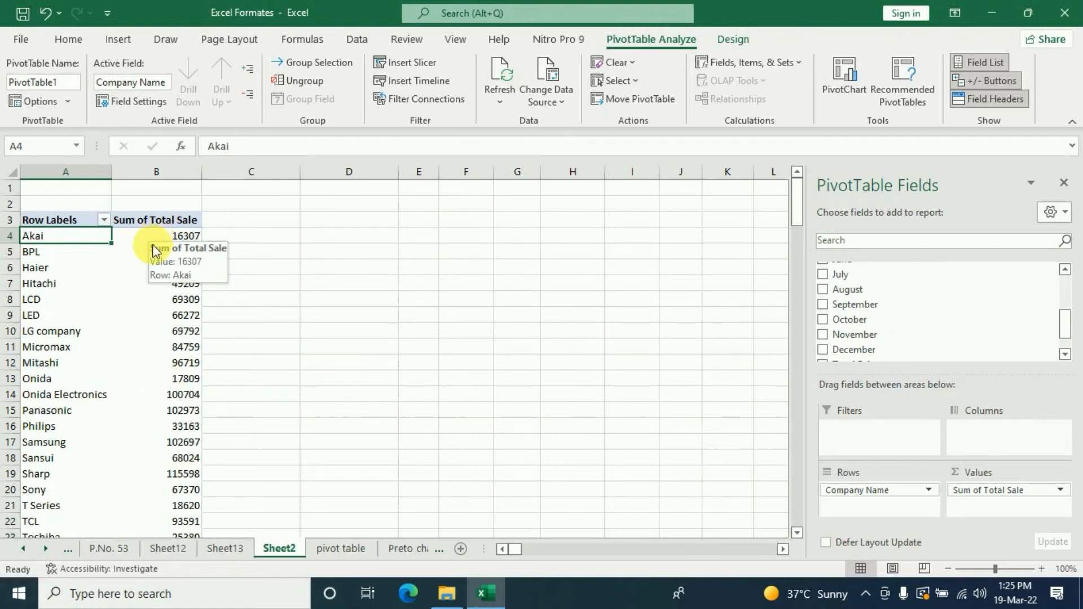
Step: Filter the company row labels to the top 5 items by Sum of Total Sale and select the filtered values in B4:B8
left_click(53, 219)
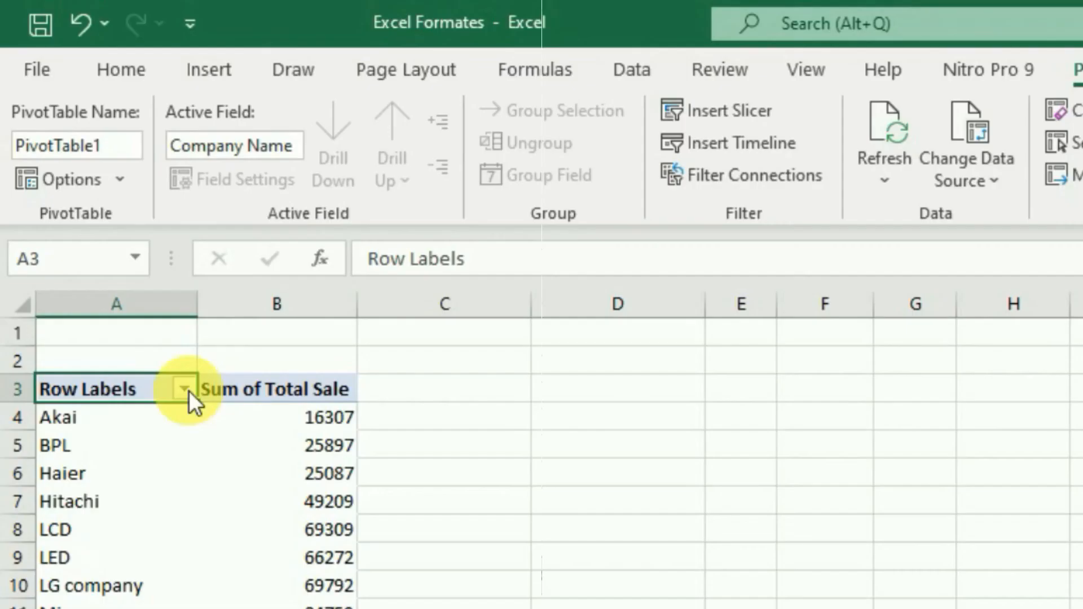
left_click(105, 221)
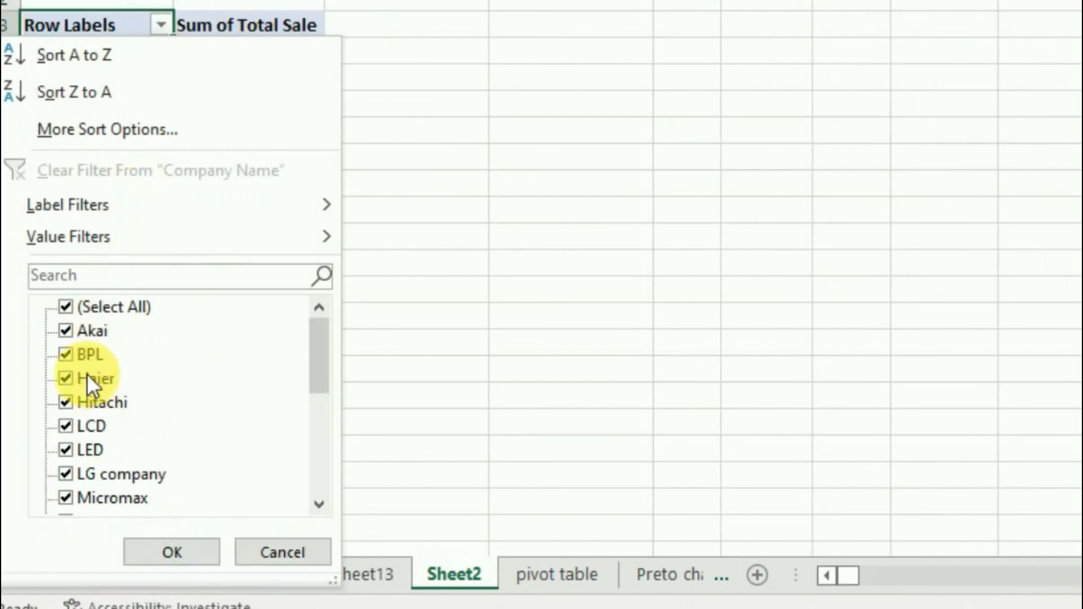
mouse_move(92, 239)
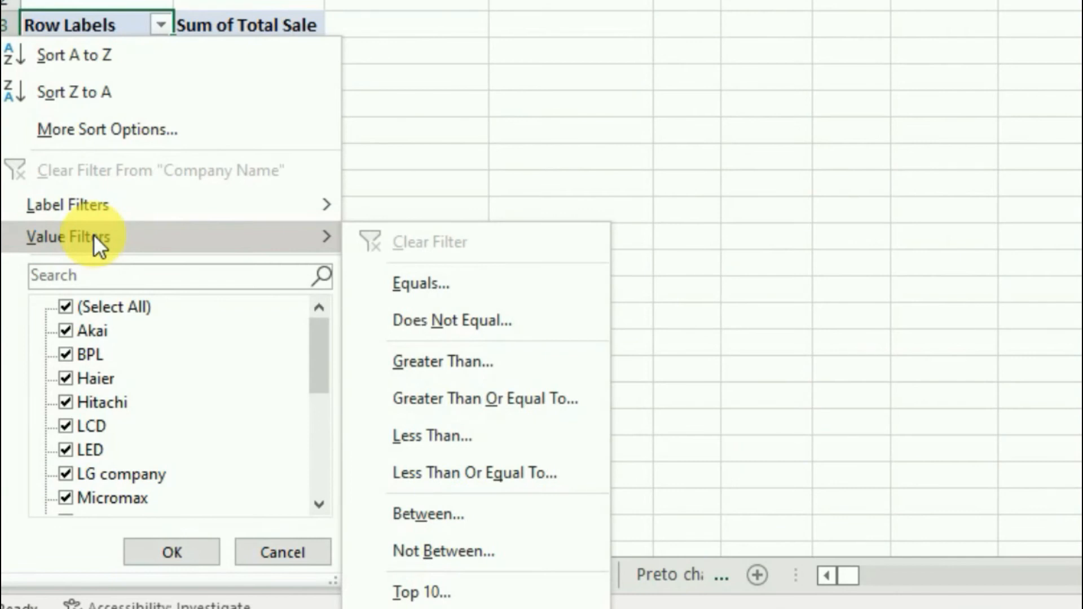
left_click(422, 590)
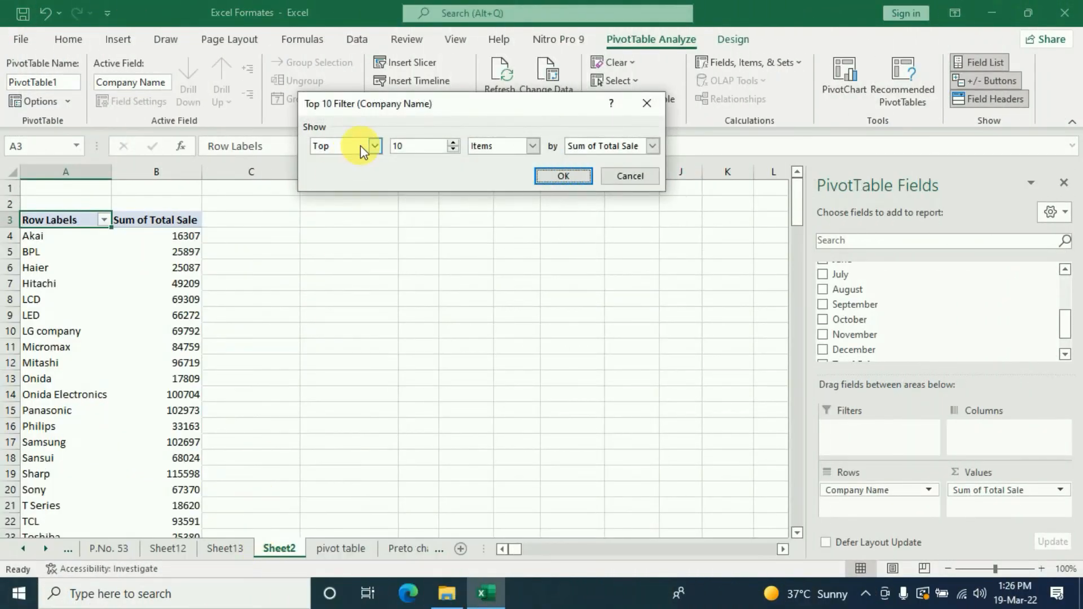
left_click(423, 152)
key("BackSpace")
type("5")
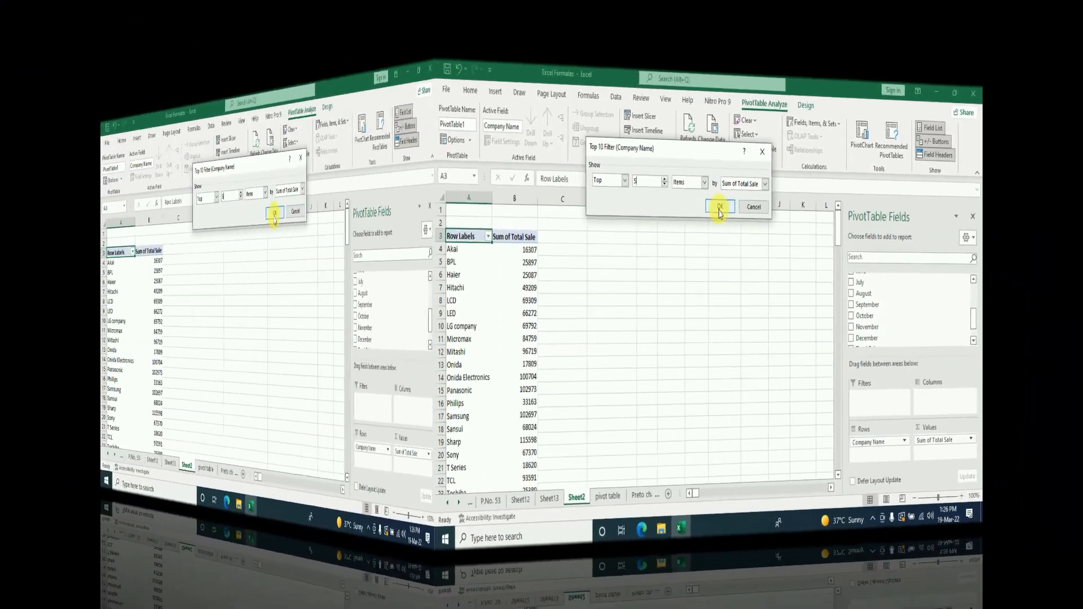
left_click(564, 175)
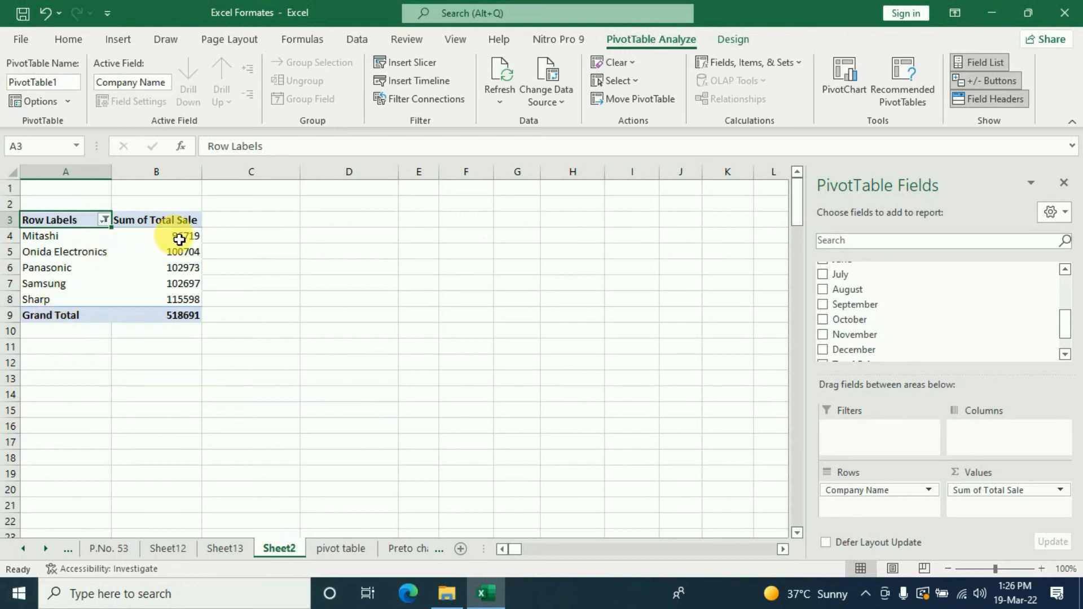
left_click_drag(180, 240, 192, 299)
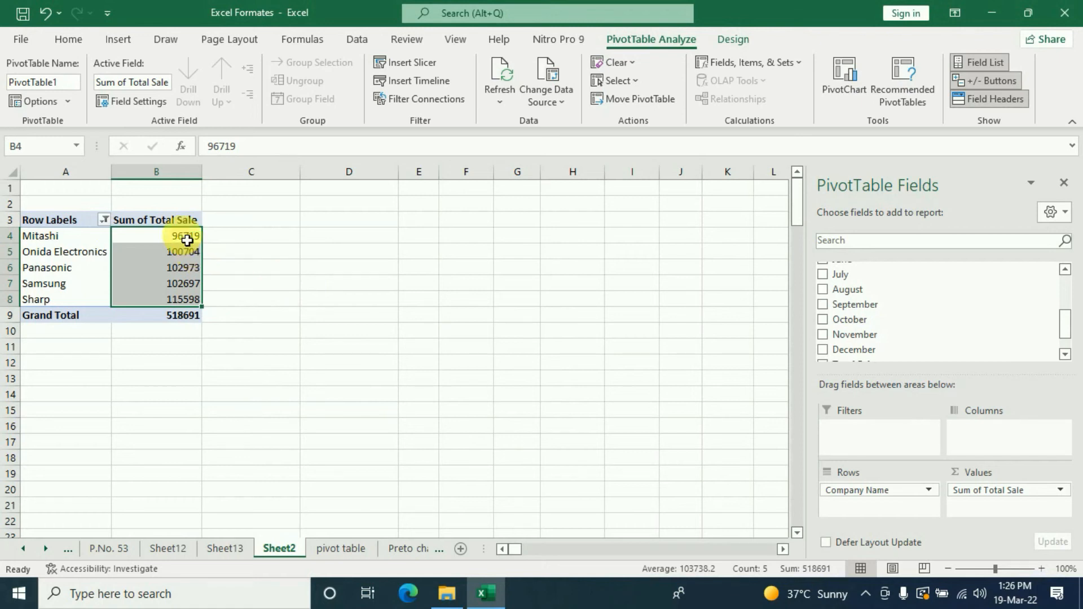
Step: Sort the filtered Sum of Total Sale values from largest to smallest and check the totals of the first three companies
left_click(357, 39)
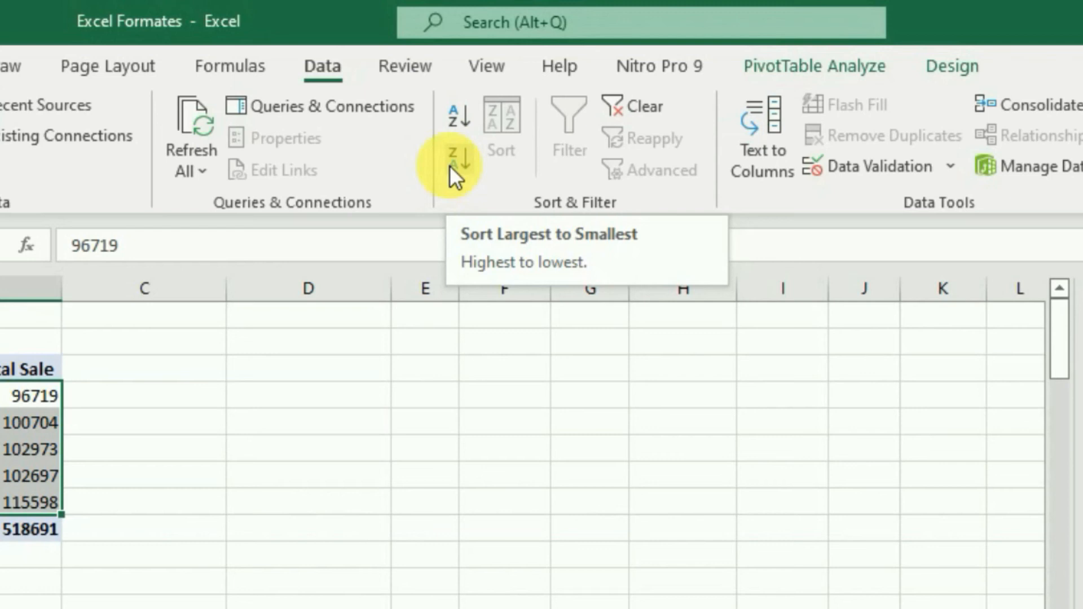
left_click(450, 164)
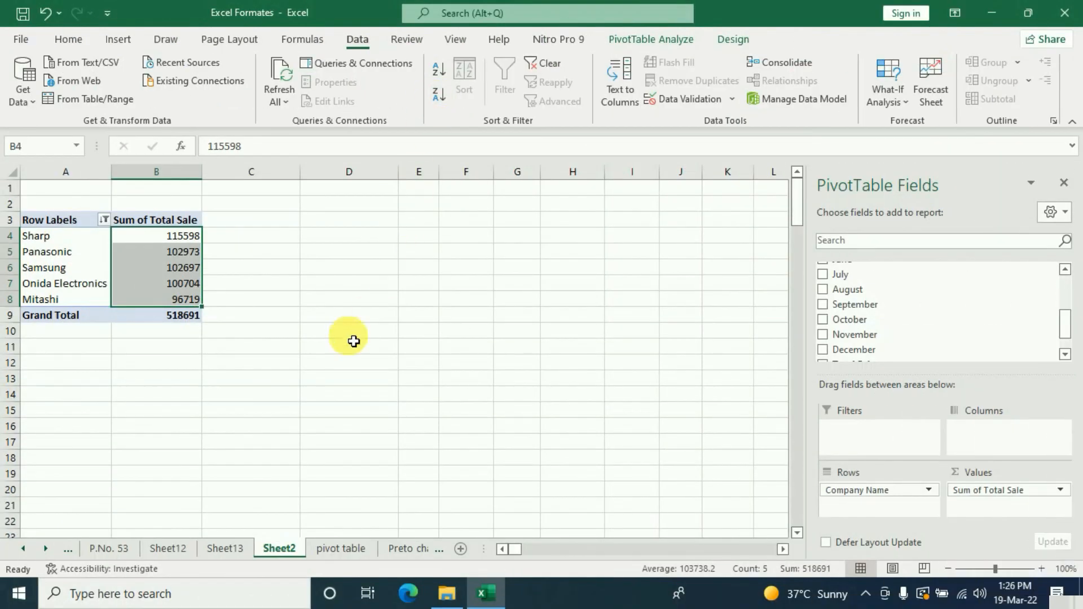
left_click(181, 235)
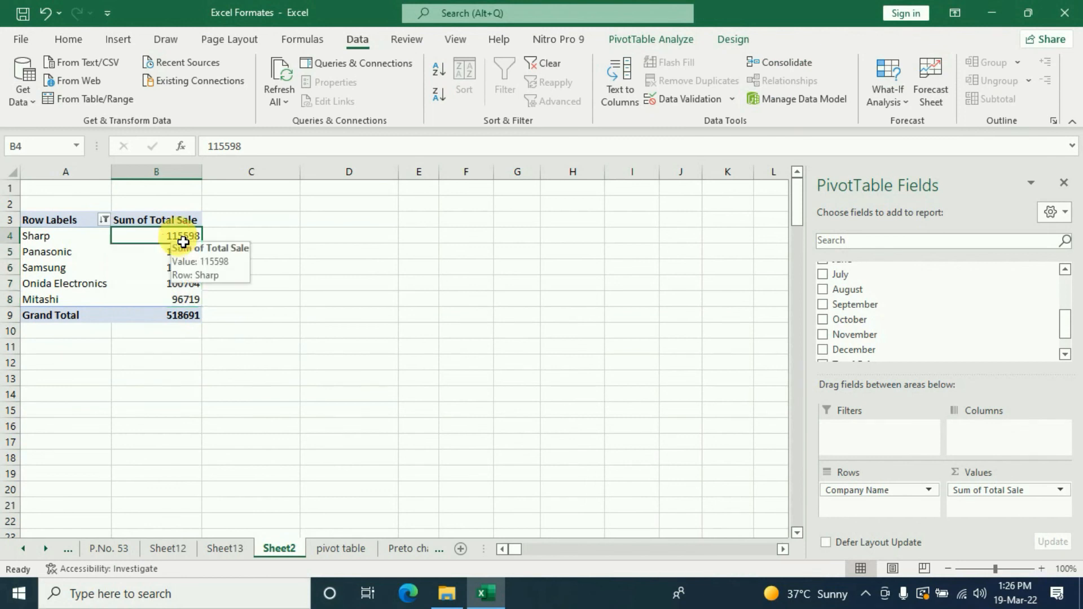
left_click(37, 237)
left_click(181, 236)
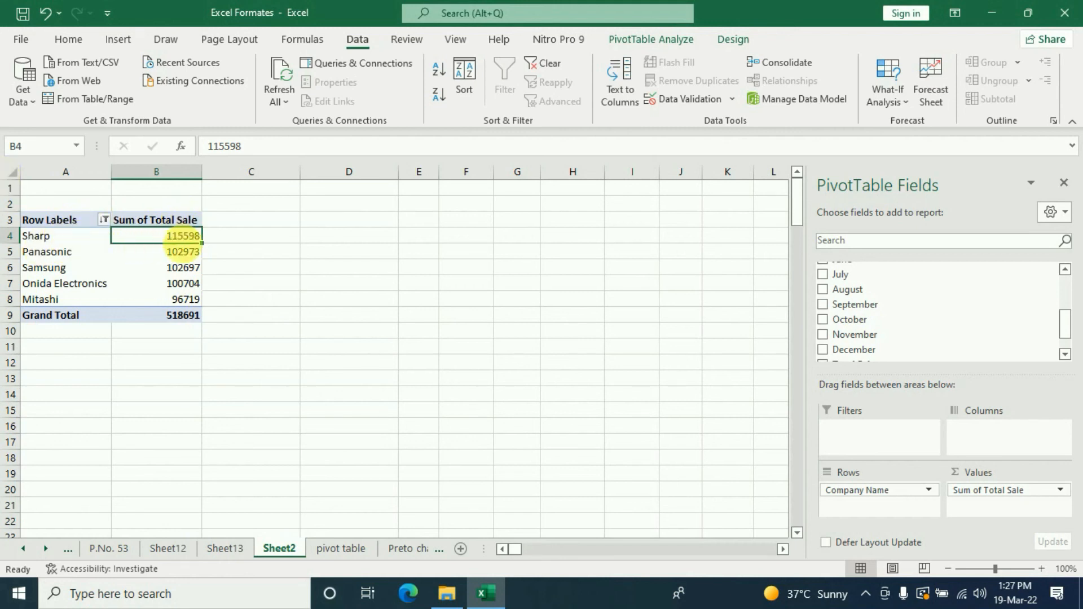
left_click(185, 255)
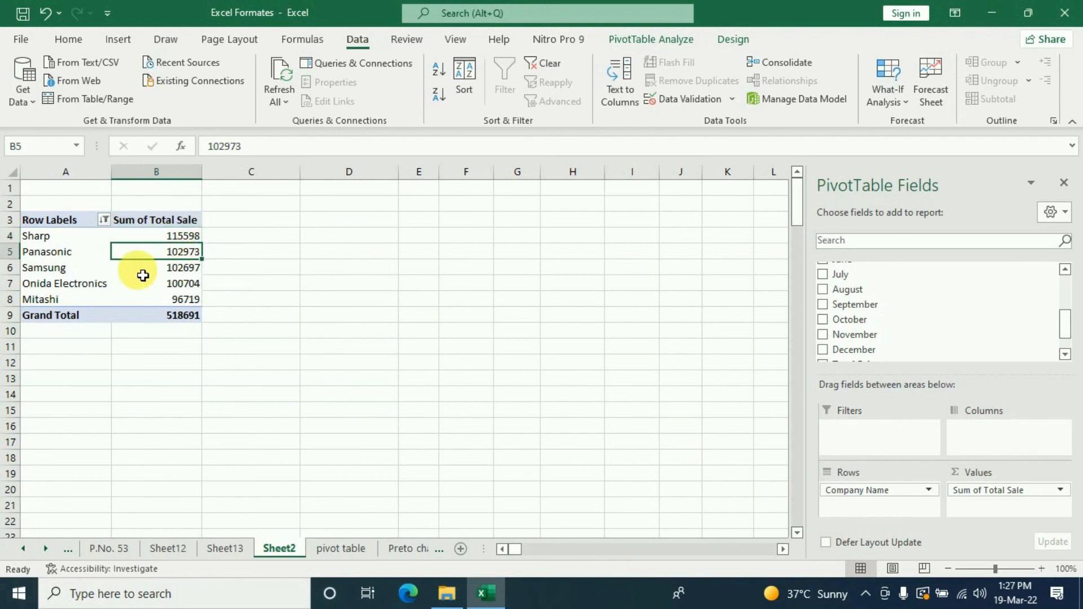
left_click(171, 271)
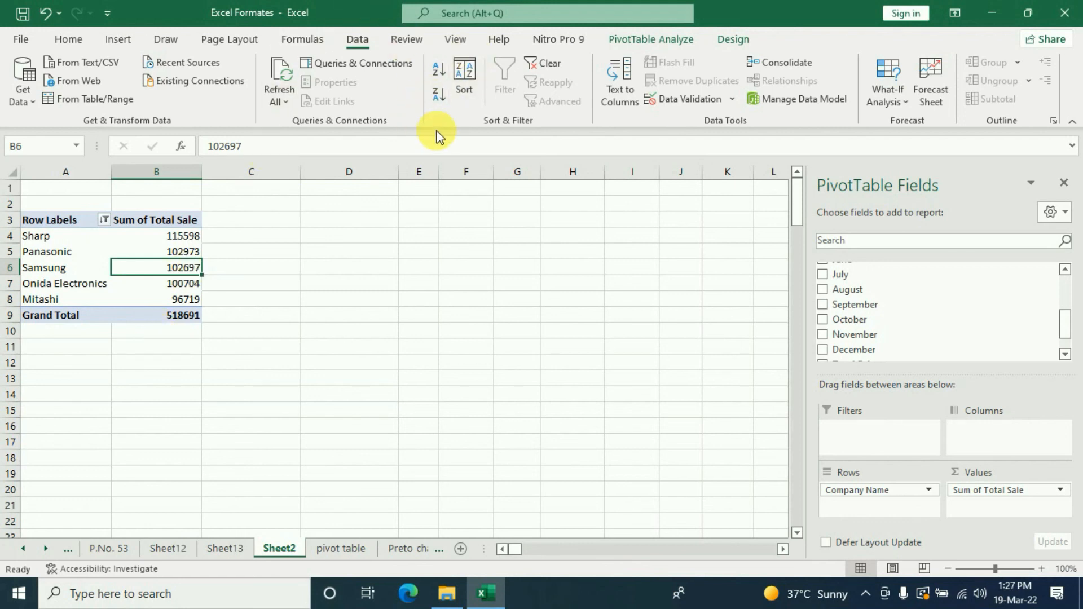
Step: Clear the top 5 value filter from the company row labels and look through the full company list
left_click(106, 221)
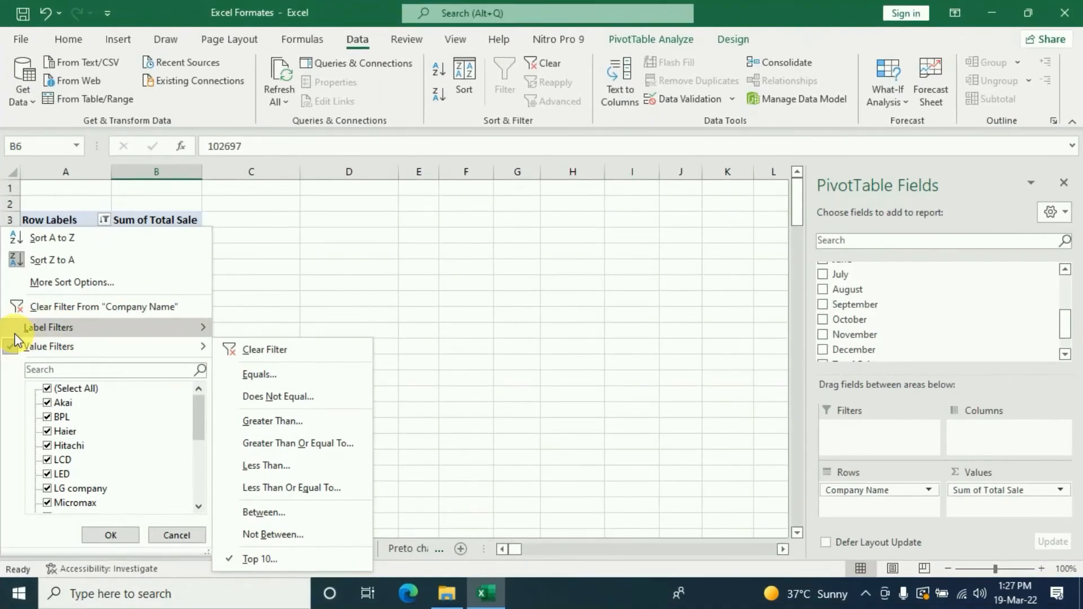
left_click(265, 351)
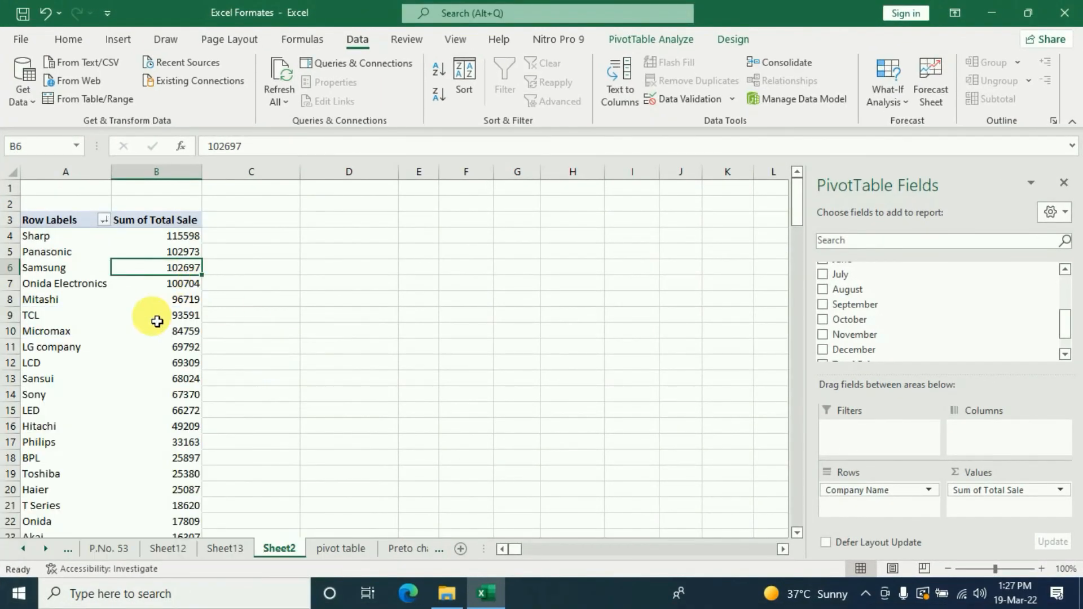
scroll(155, 319, "down", 5)
scroll(157, 321, "up", 5)
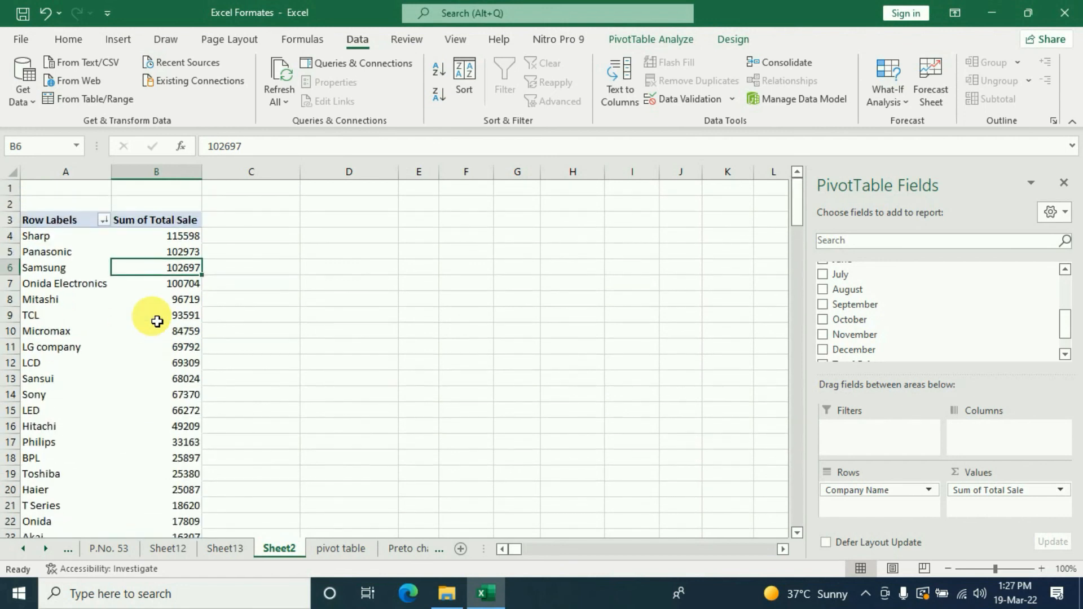